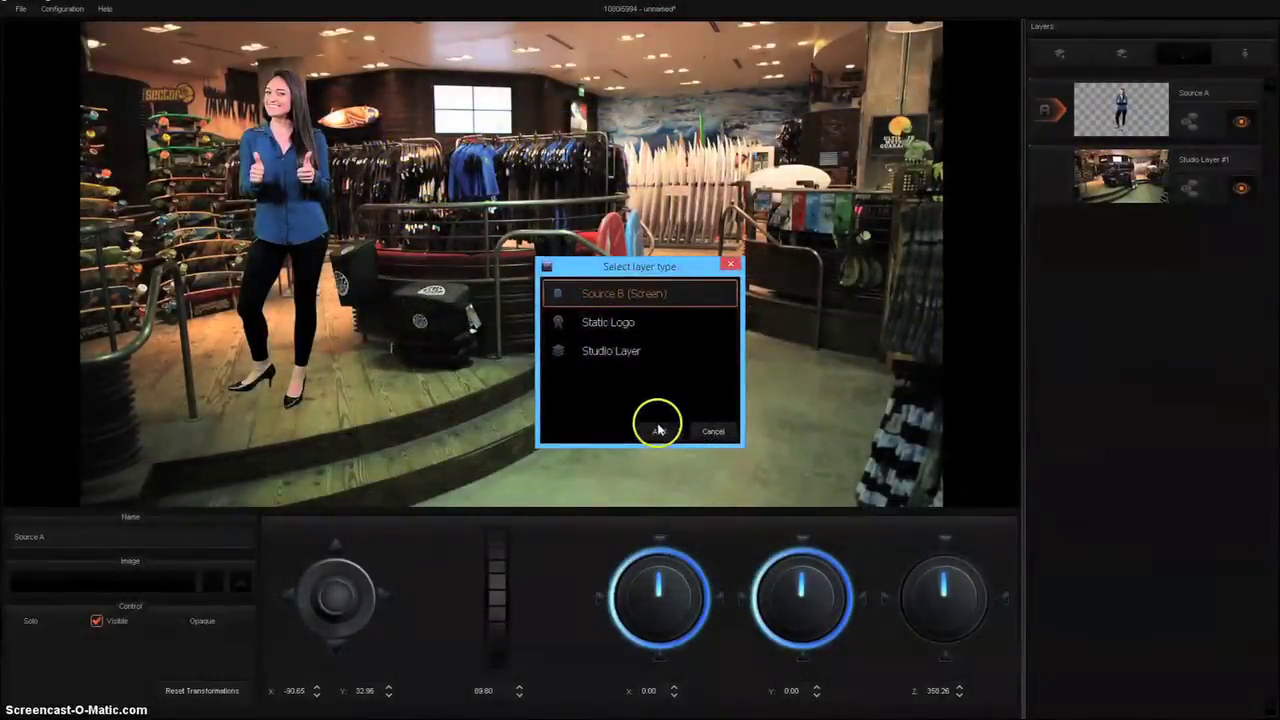
# Add a Source B (Screen) layer to the surf-shop set and scale it down to 52.60.
pyautogui.click(657, 428)
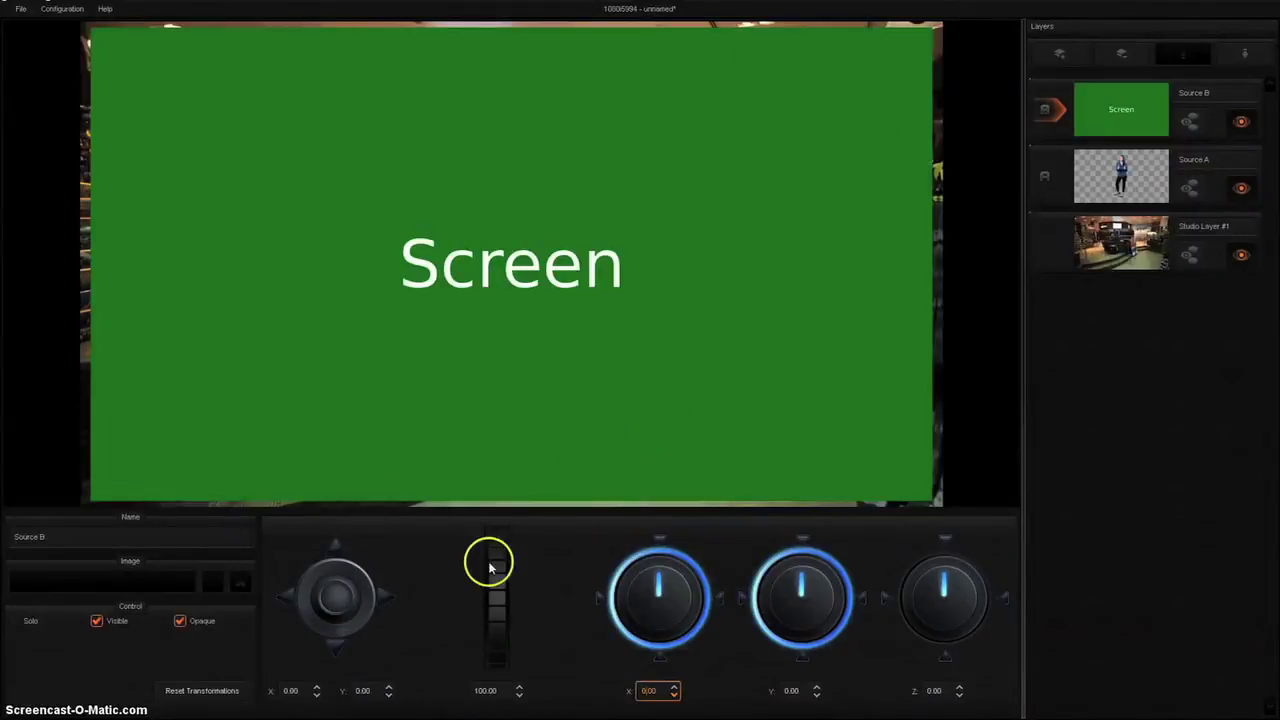
pyautogui.moveTo(500, 591); pyautogui.dragTo(486, 648)
pyautogui.click(343, 600)
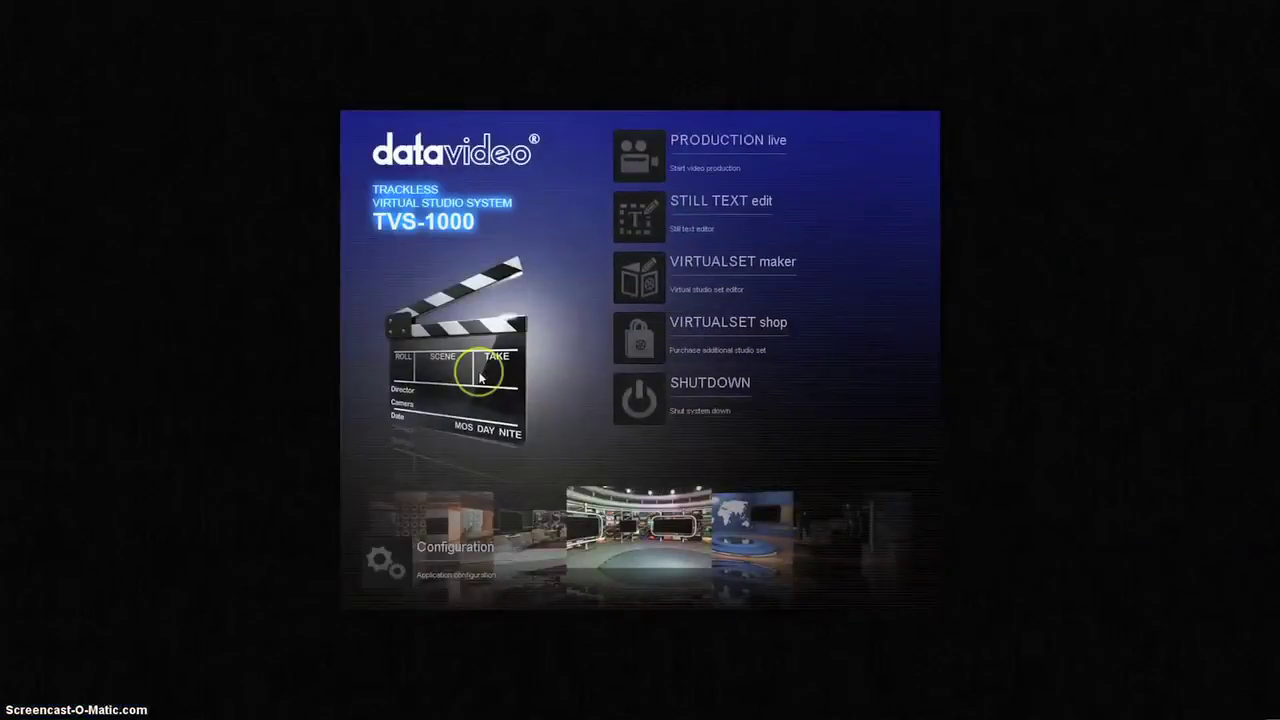
# Start VIRTUALSET maker's editor with a new, empty 1080i59.94 project.
pyautogui.moveTo(651, 269)
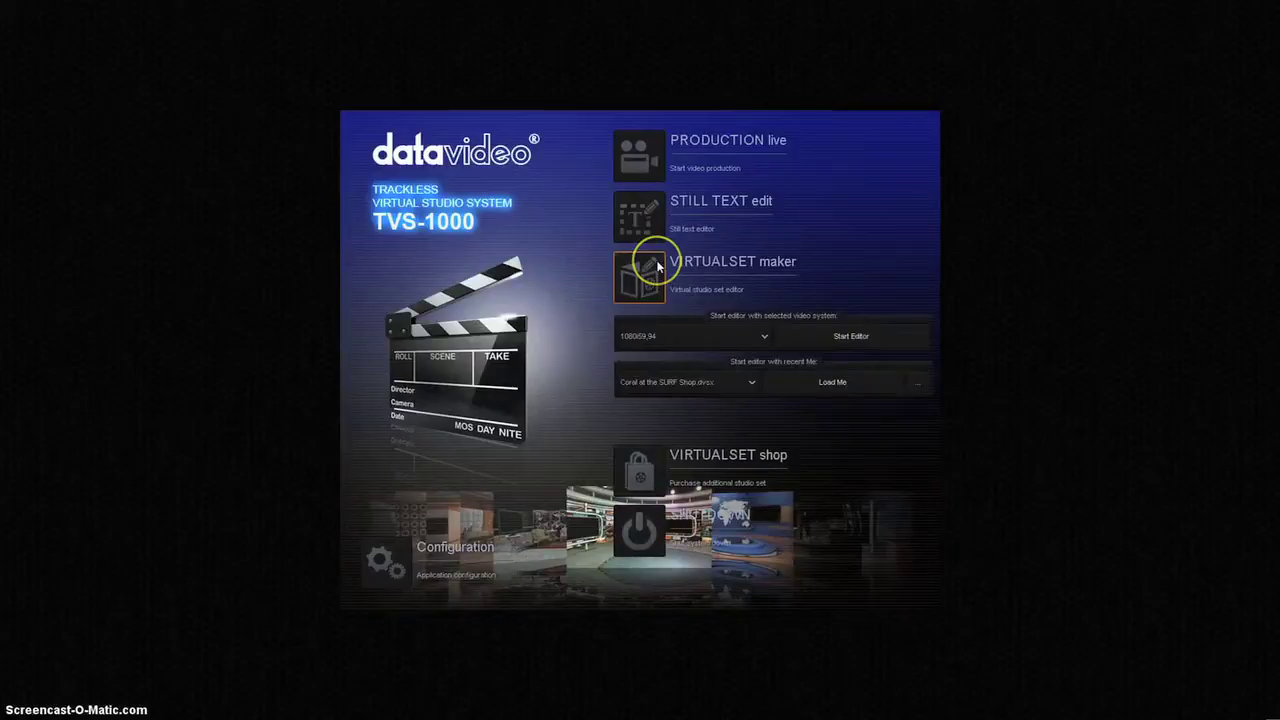
pyautogui.moveTo(623, 288)
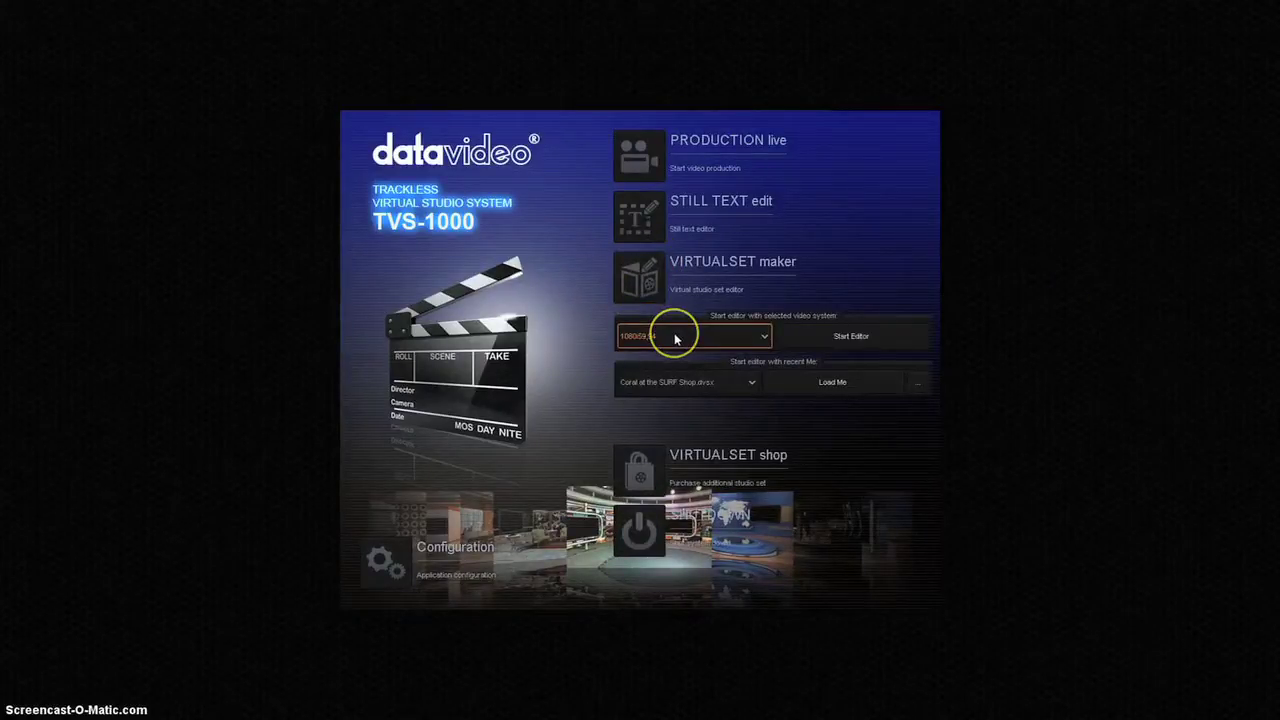
pyautogui.click(800, 339)
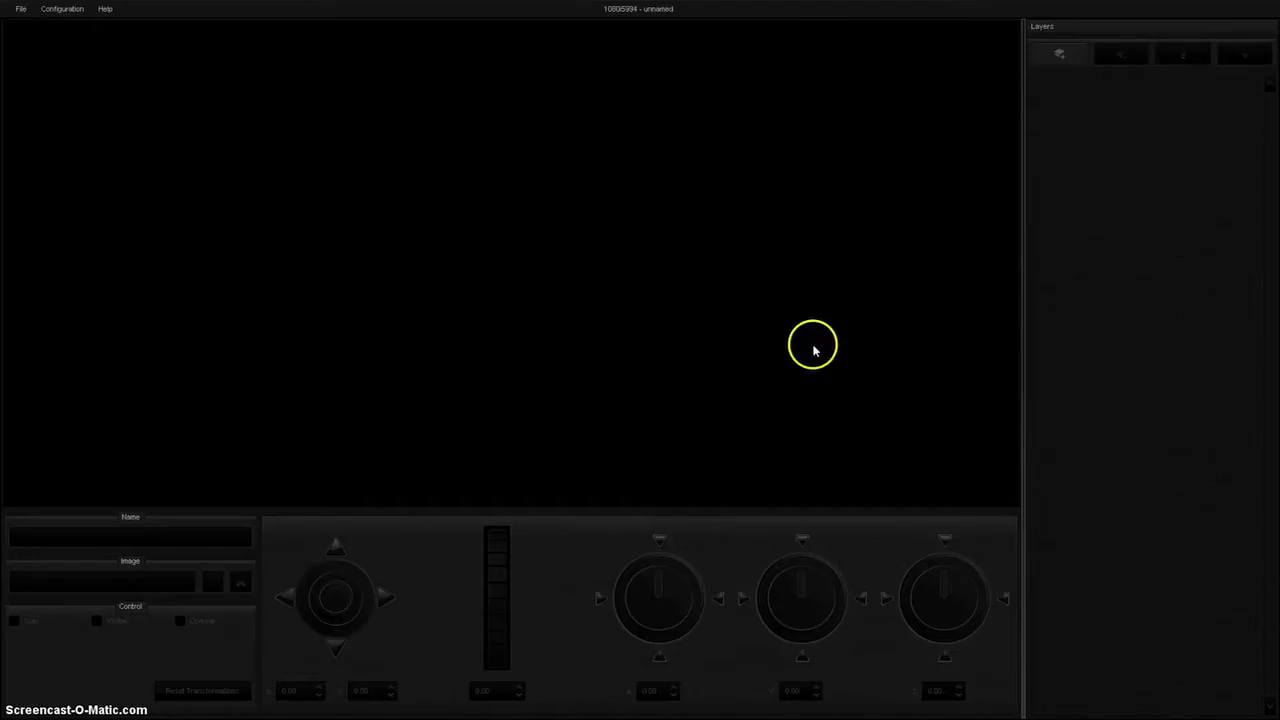
# Show the Layers panel's layer-type chooser for the still-empty project.
pyautogui.click(22, 9)
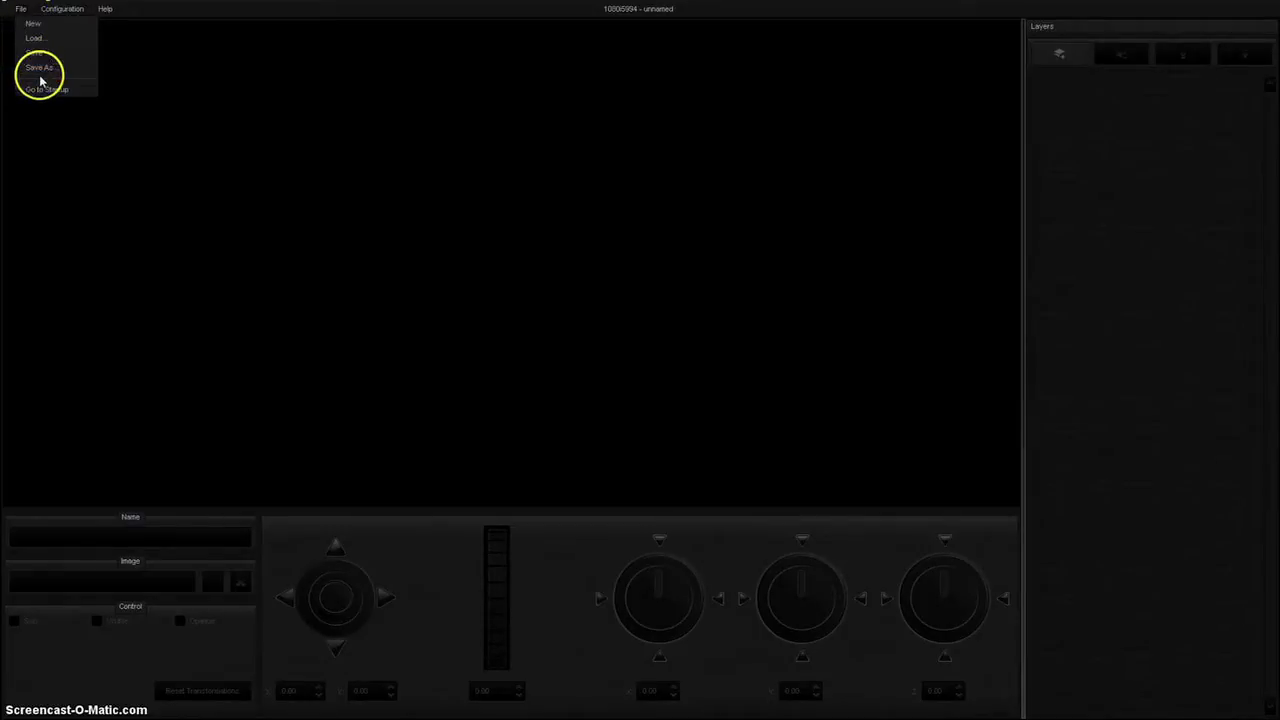
pyautogui.click(666, 108)
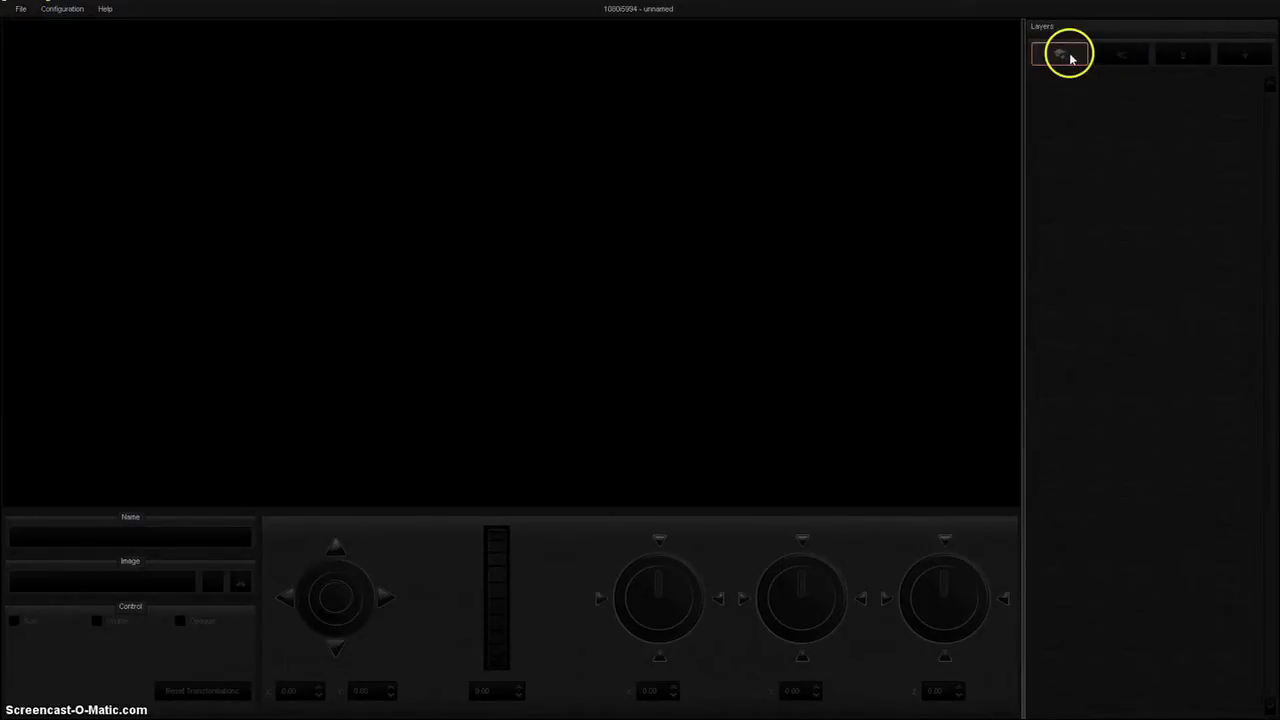
pyautogui.click(1068, 56)
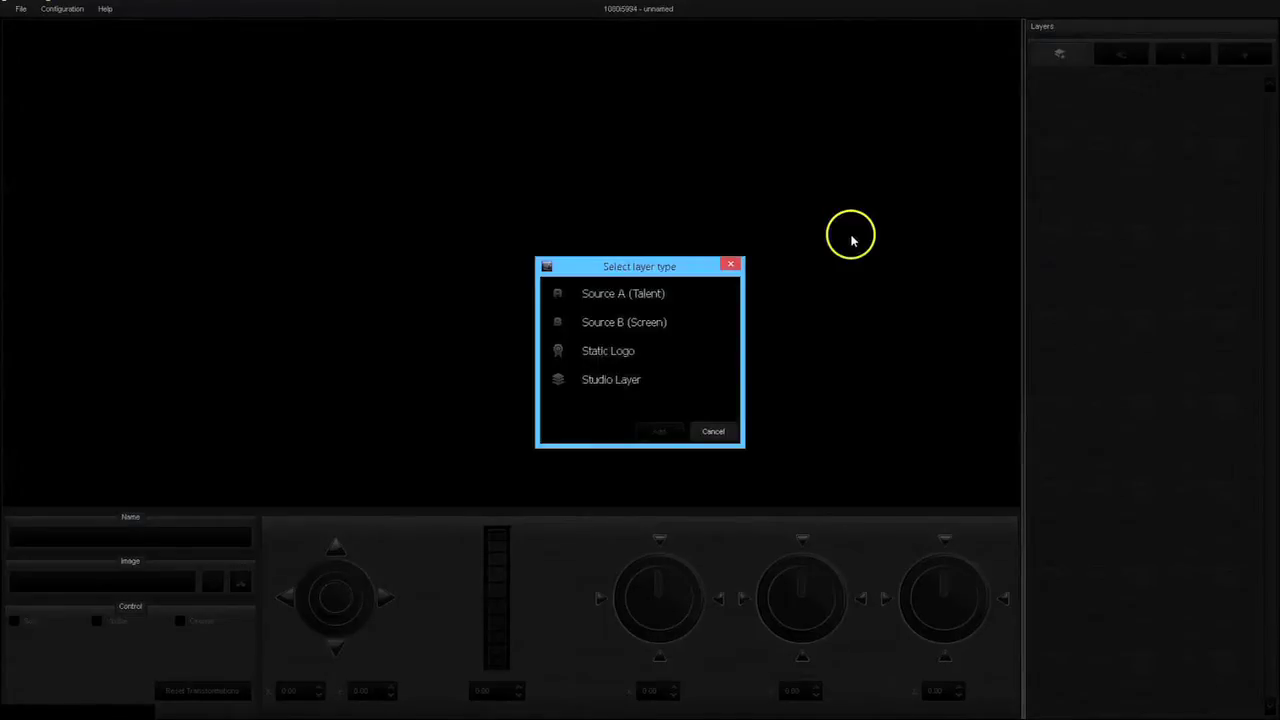
# Add Studio Layer #1 with IMG_1099.jpg from Pictures > STUDIO SAMPLE IMAGES as background.
pyautogui.doubleClick(634, 380)
pyautogui.click(353, 308)
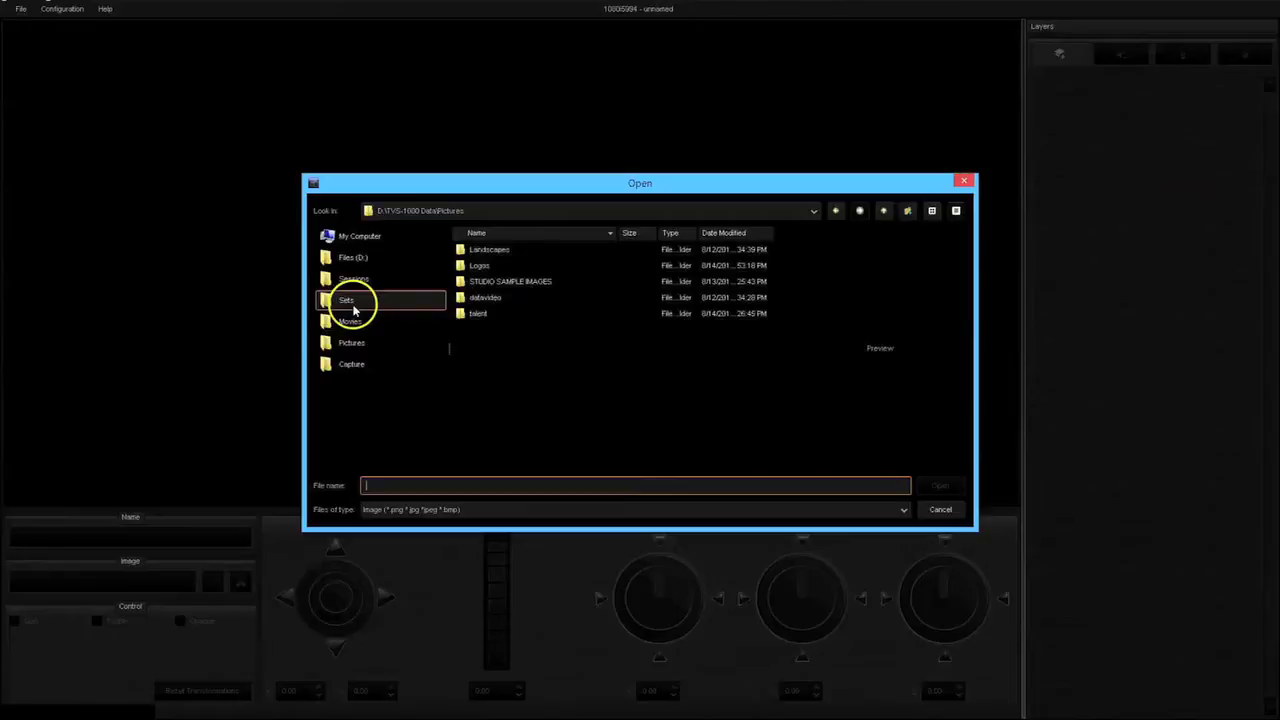
pyautogui.click(353, 310)
pyautogui.click(492, 316)
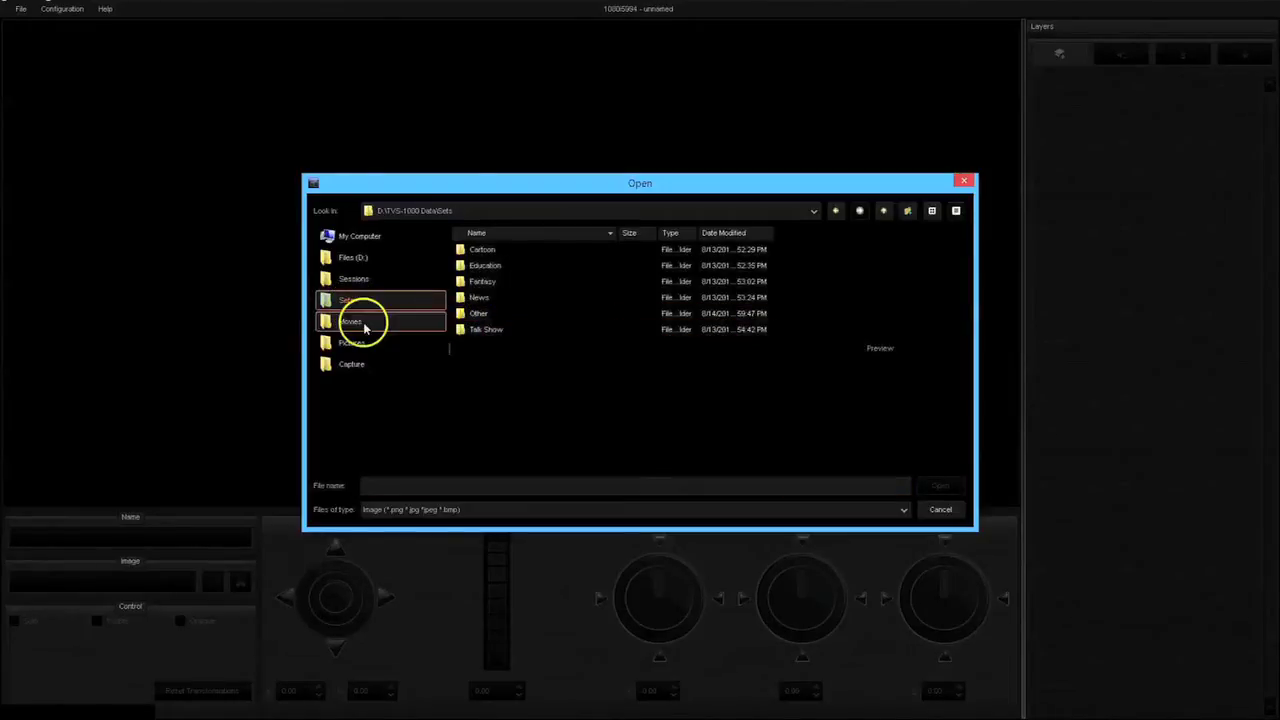
pyautogui.click(365, 328)
pyautogui.click(358, 343)
pyautogui.click(529, 281)
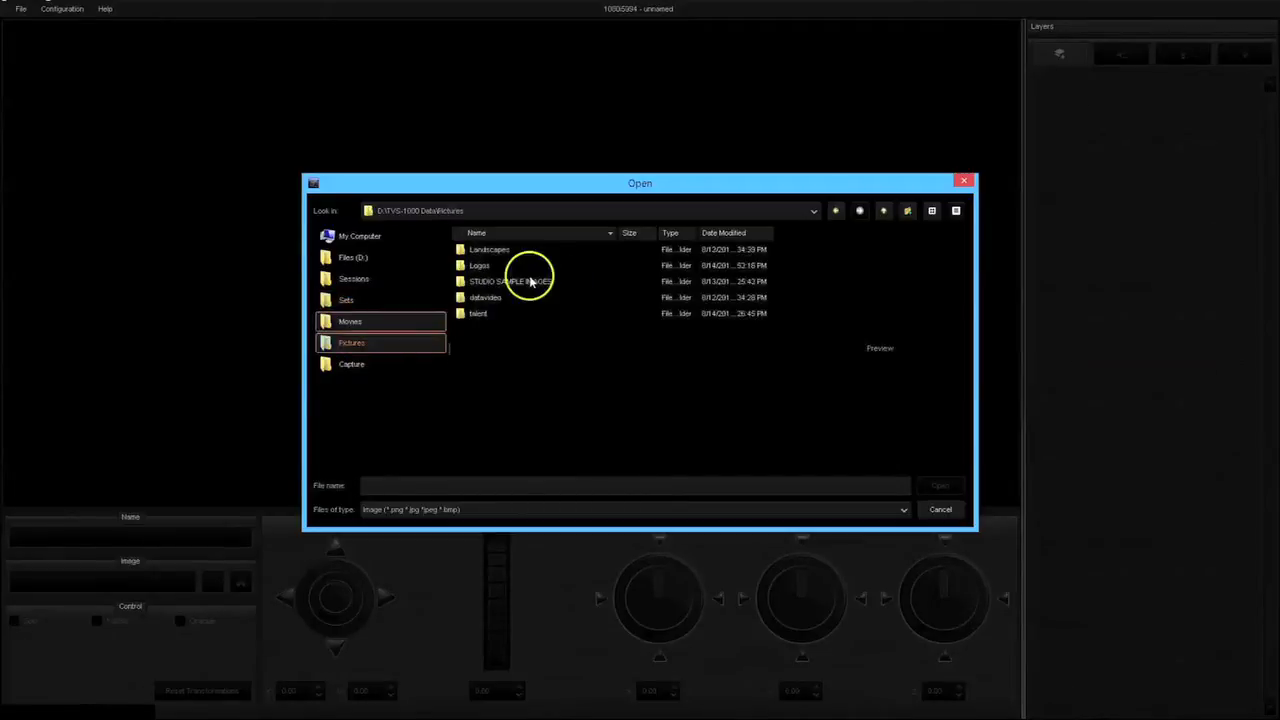
pyautogui.doubleClick(529, 281)
pyautogui.click(491, 366)
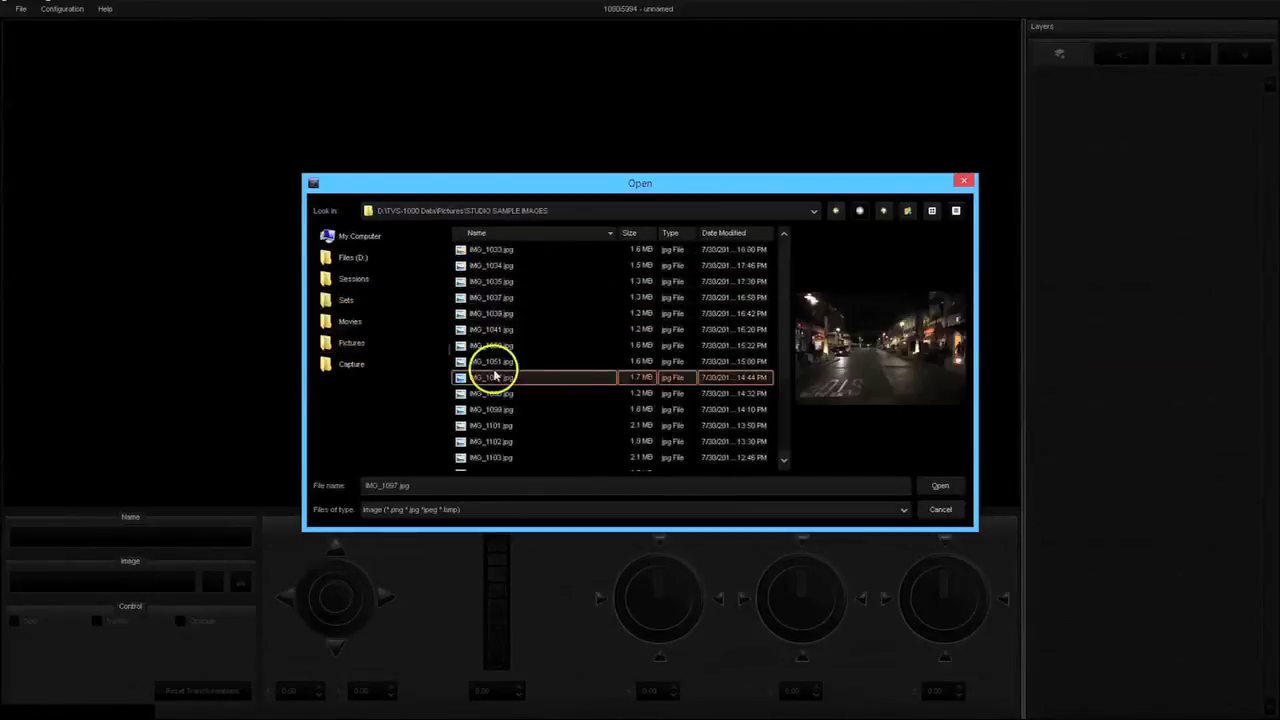
pyautogui.click(502, 412)
pyautogui.click(940, 485)
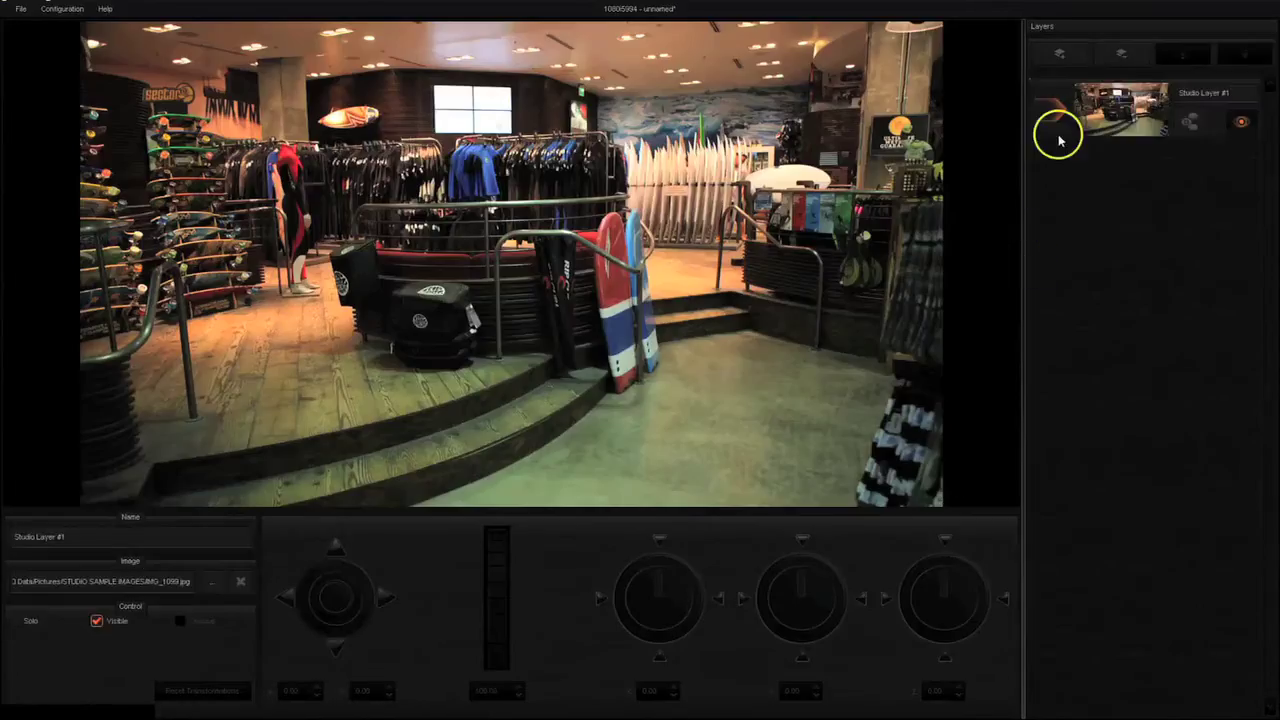
# Add a Source A (Talent) layer above Studio Layer #1.
pyautogui.click(1072, 62)
pyautogui.click(634, 324)
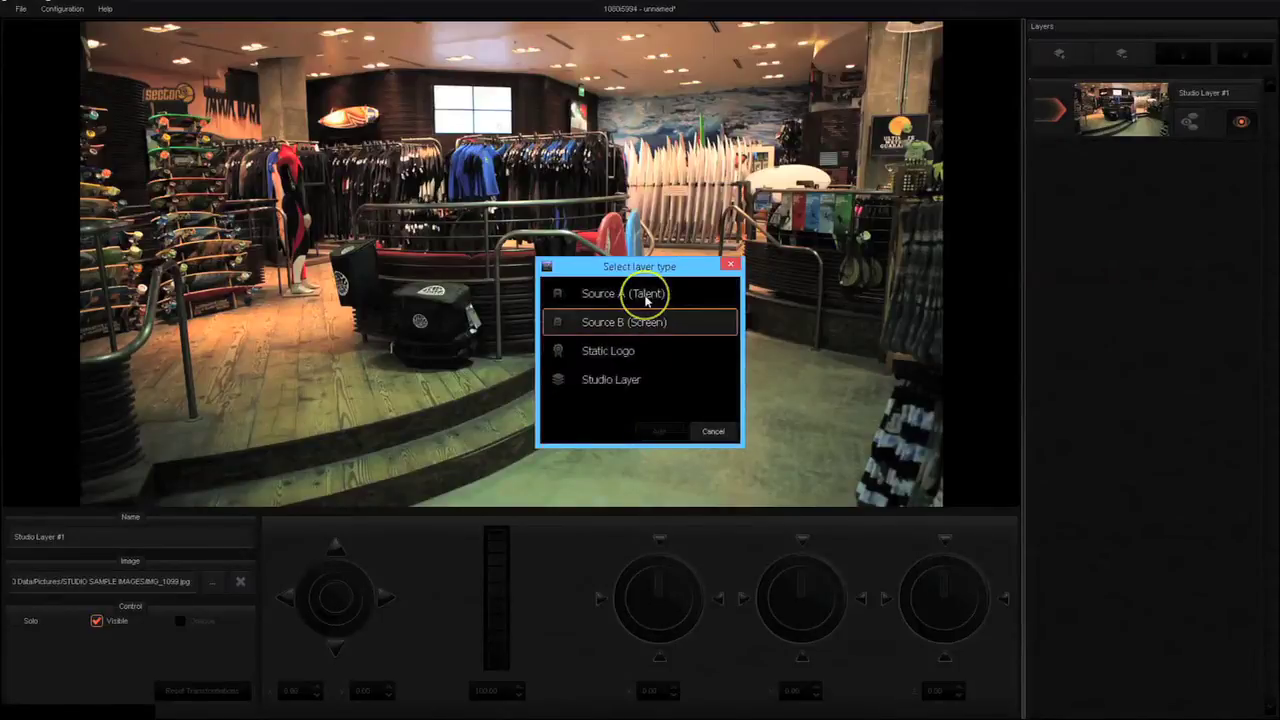
pyautogui.doubleClick(640, 294)
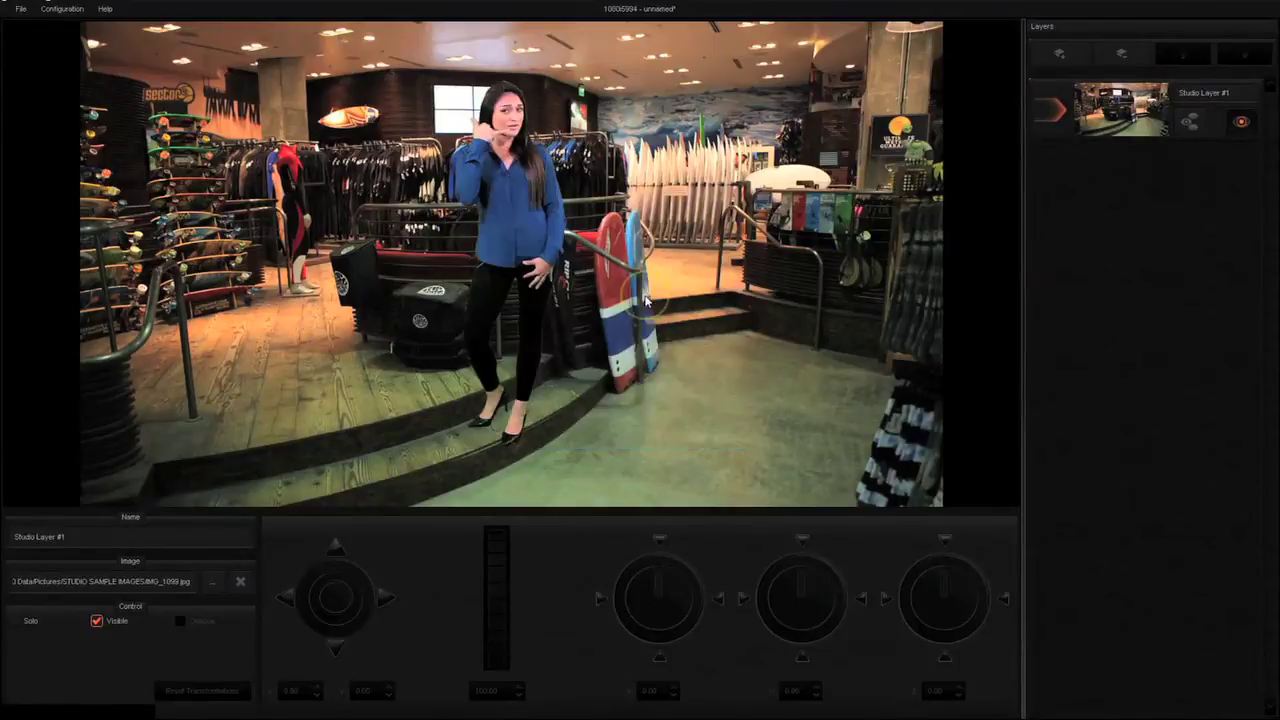
# Choose Configuration > Talent Type > Custom... to pick a custom talent image.
pyautogui.click(59, 10)
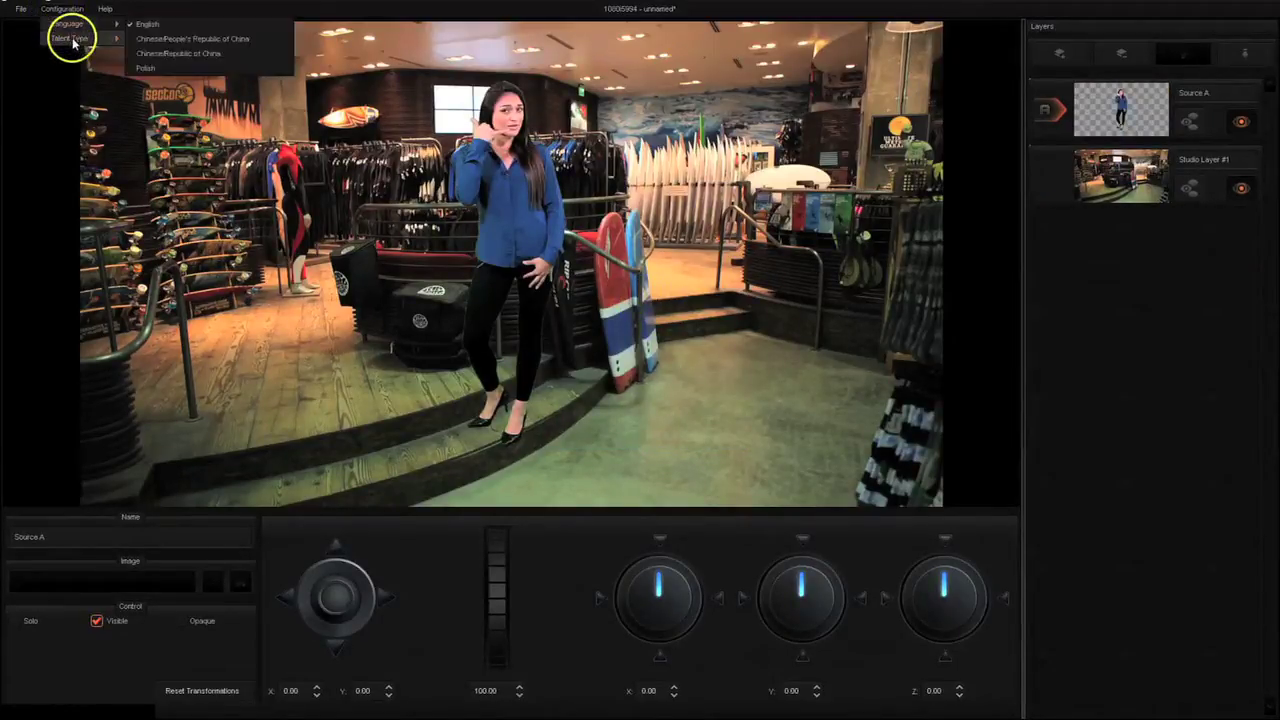
pyautogui.moveTo(71, 38)
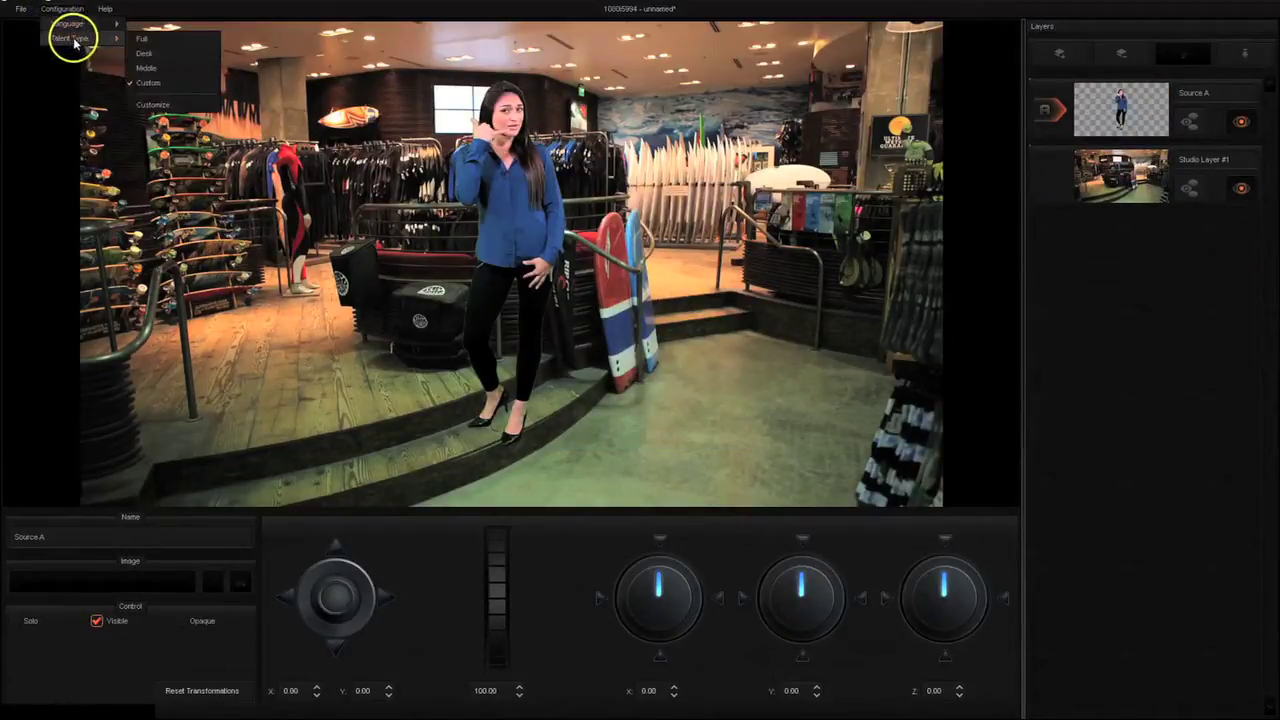
pyautogui.click(160, 104)
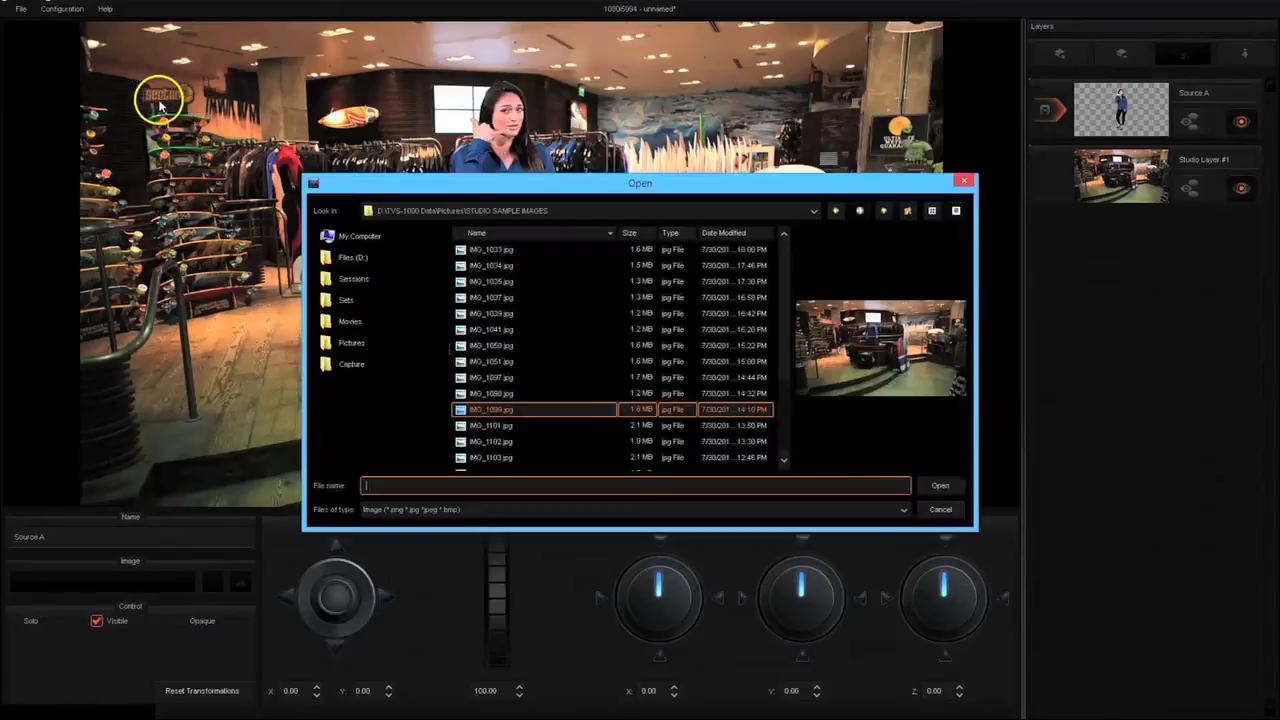
# Load the custom talent png from Pictures > talent as Source A.
pyautogui.click(352, 345)
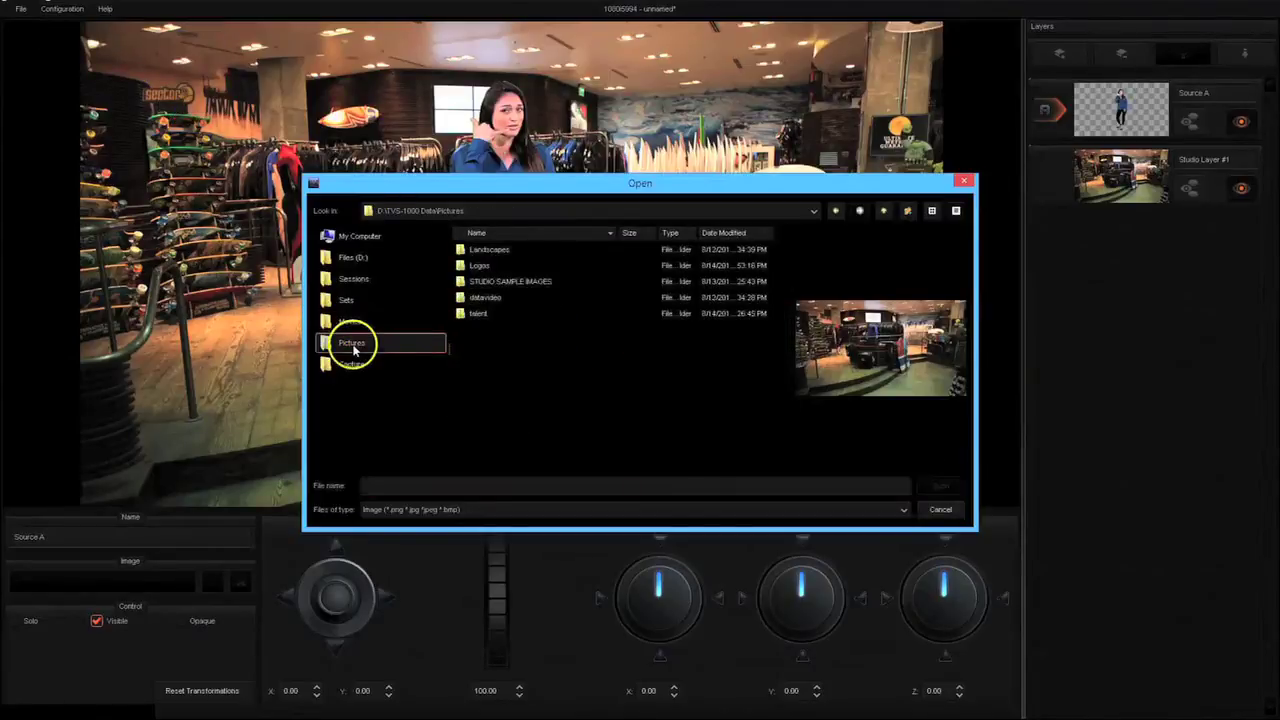
pyautogui.doubleClick(478, 315)
pyautogui.doubleClick(490, 298)
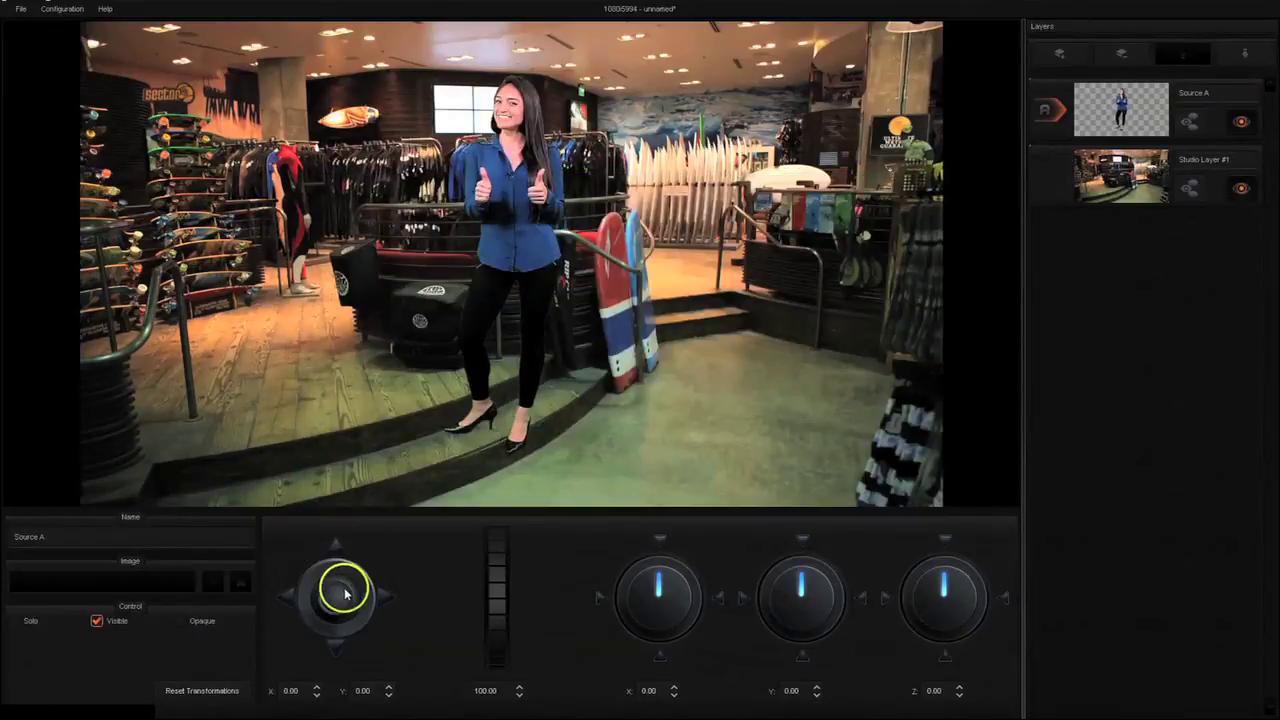
# Place the talent on the left wooden platform, slightly tilted, at 89.80 scale.
pyautogui.moveTo(591, 363); pyautogui.dragTo(344, 346)
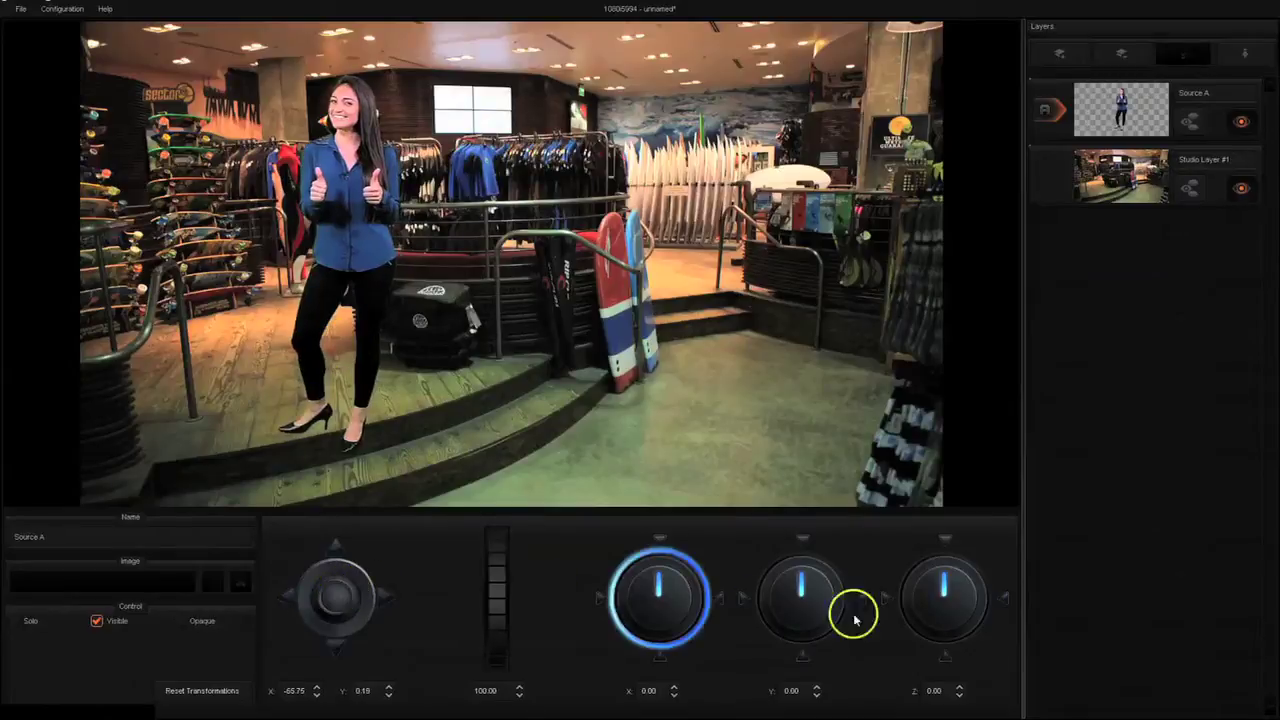
pyautogui.moveTo(946, 594); pyautogui.dragTo(945, 593)
pyautogui.doubleClick(945, 593)
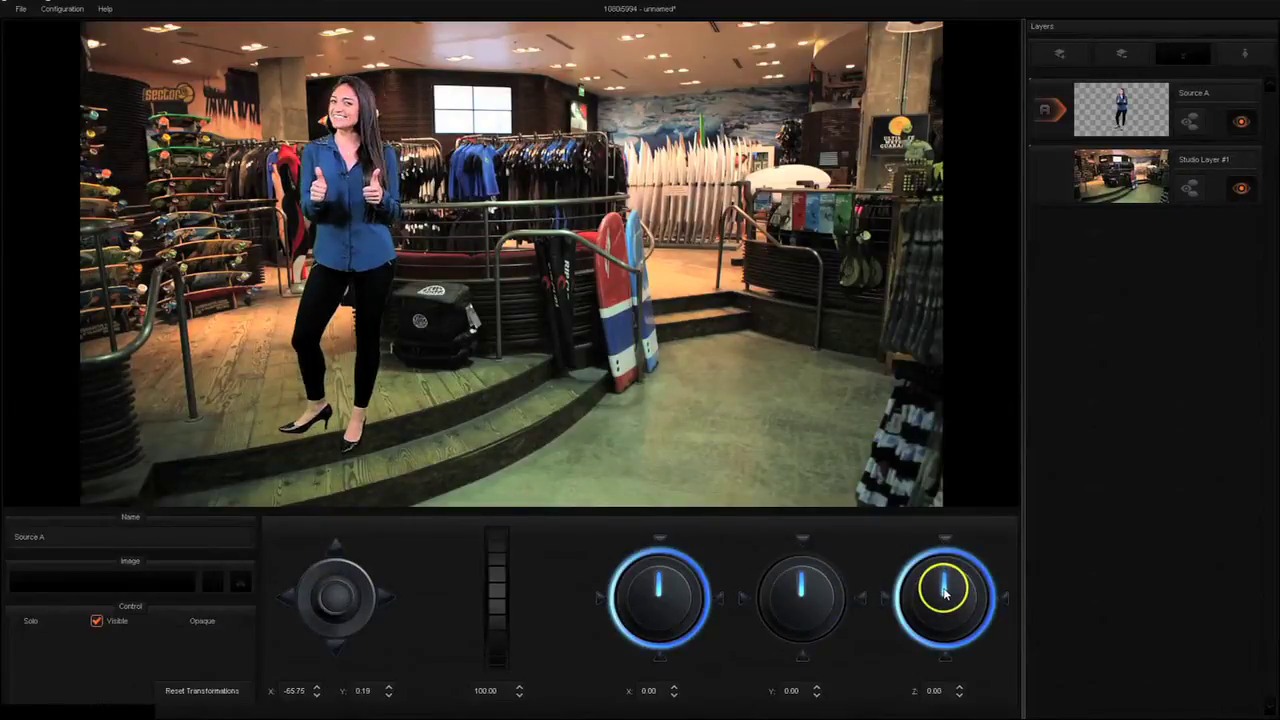
pyautogui.moveTo(947, 580); pyautogui.dragTo(944, 580)
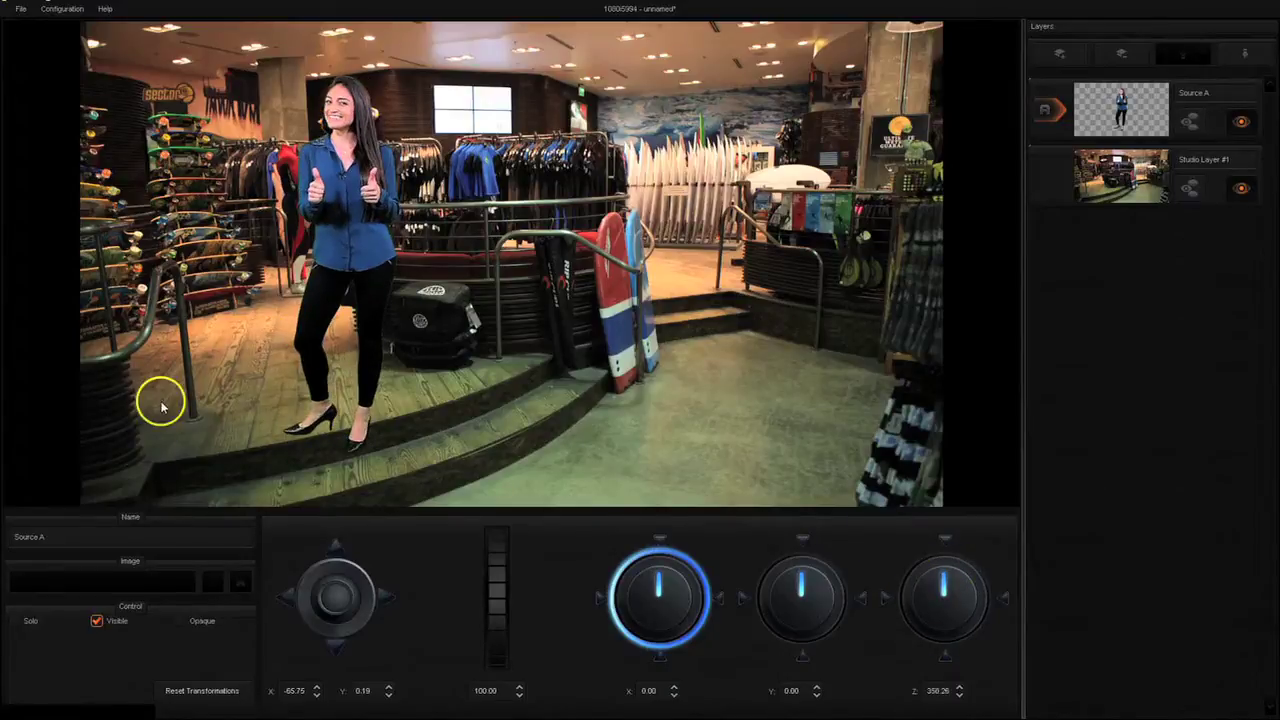
pyautogui.moveTo(630, 343); pyautogui.dragTo(450, 105)
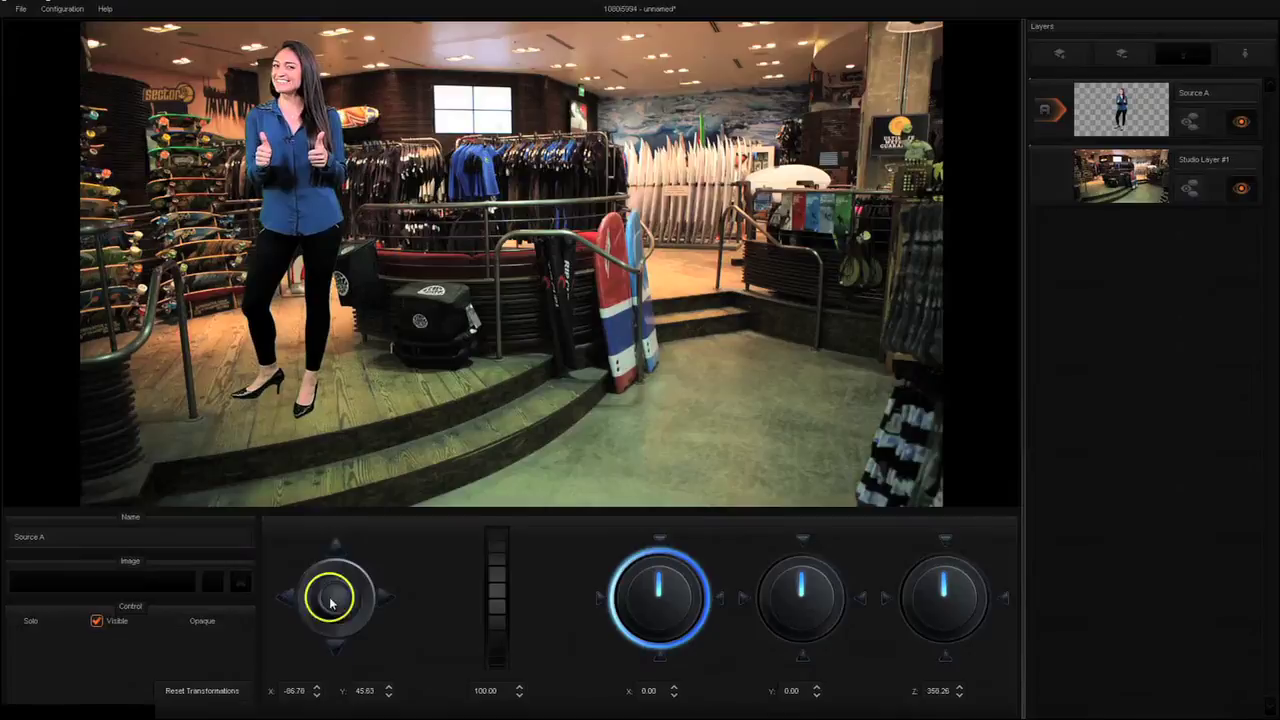
pyautogui.click(500, 595)
pyautogui.moveTo(500, 595); pyautogui.dragTo(496, 618)
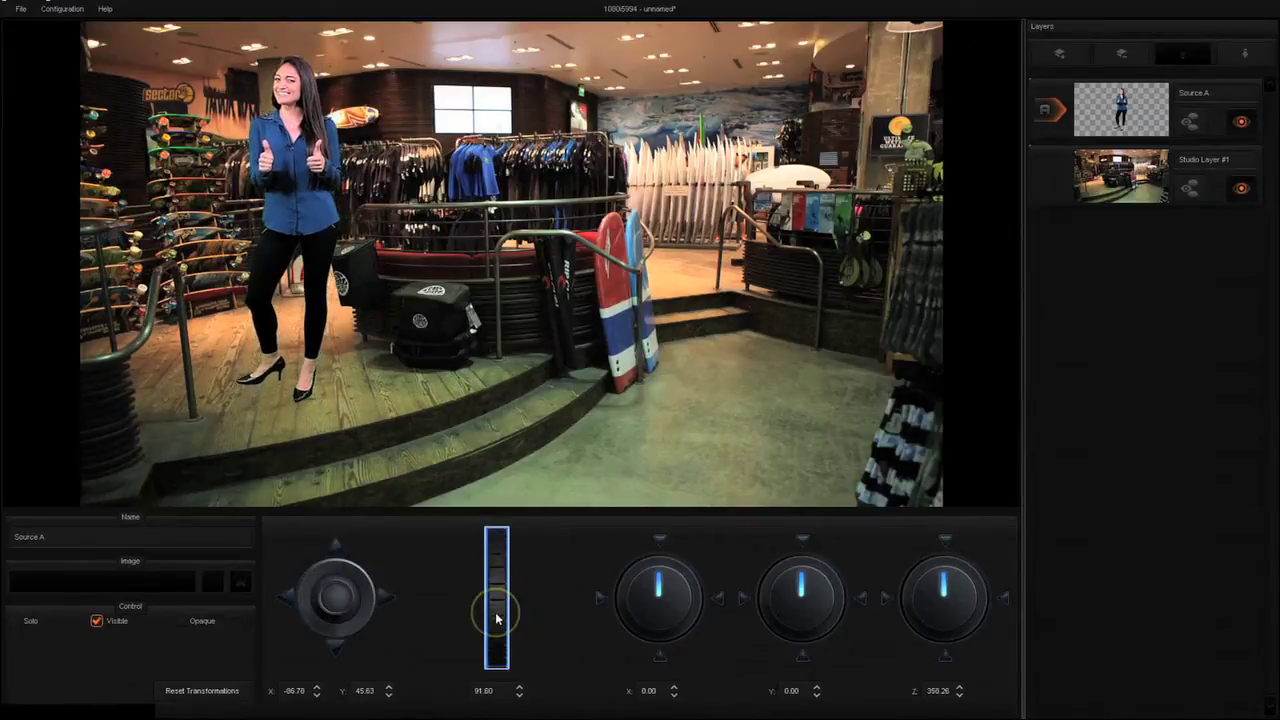
pyautogui.moveTo(329, 594)
pyautogui.mouseDown()
pyautogui.moveTo(349, 580)
pyautogui.moveTo(331, 594)
pyautogui.mouseUp()
pyautogui.moveTo(666, 354); pyautogui.dragTo(767, 305)
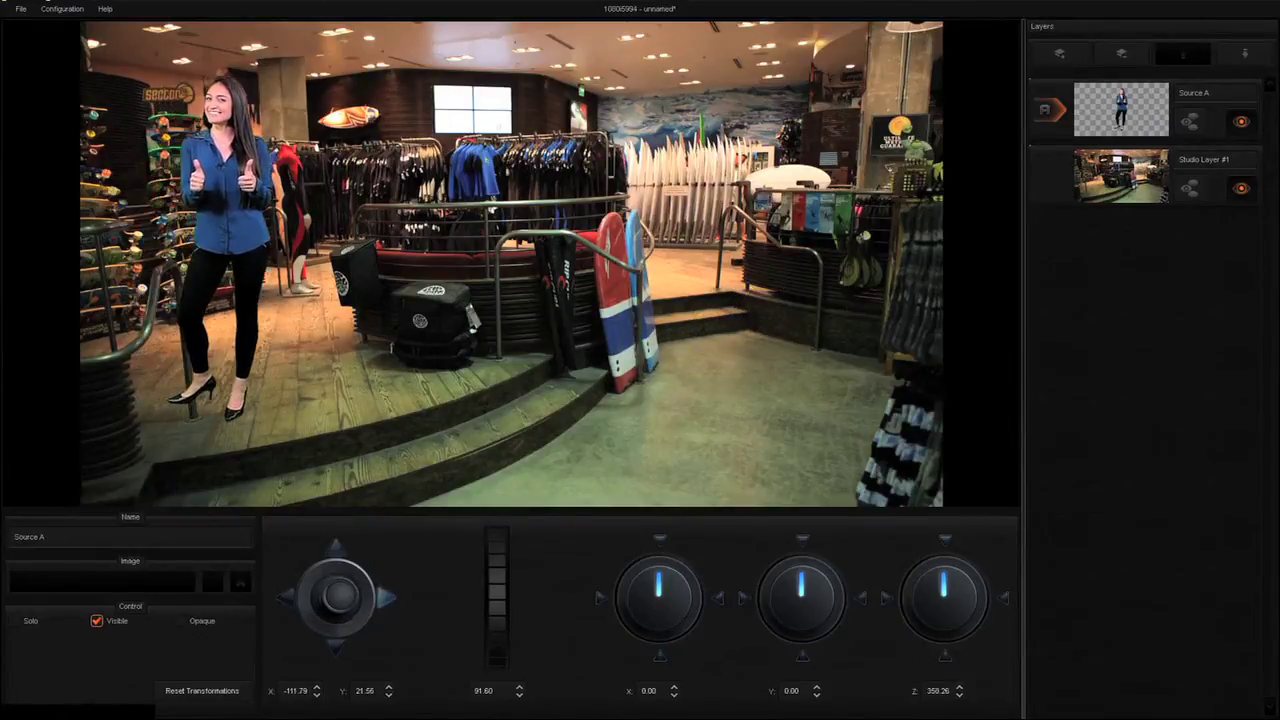
pyautogui.click(335, 600)
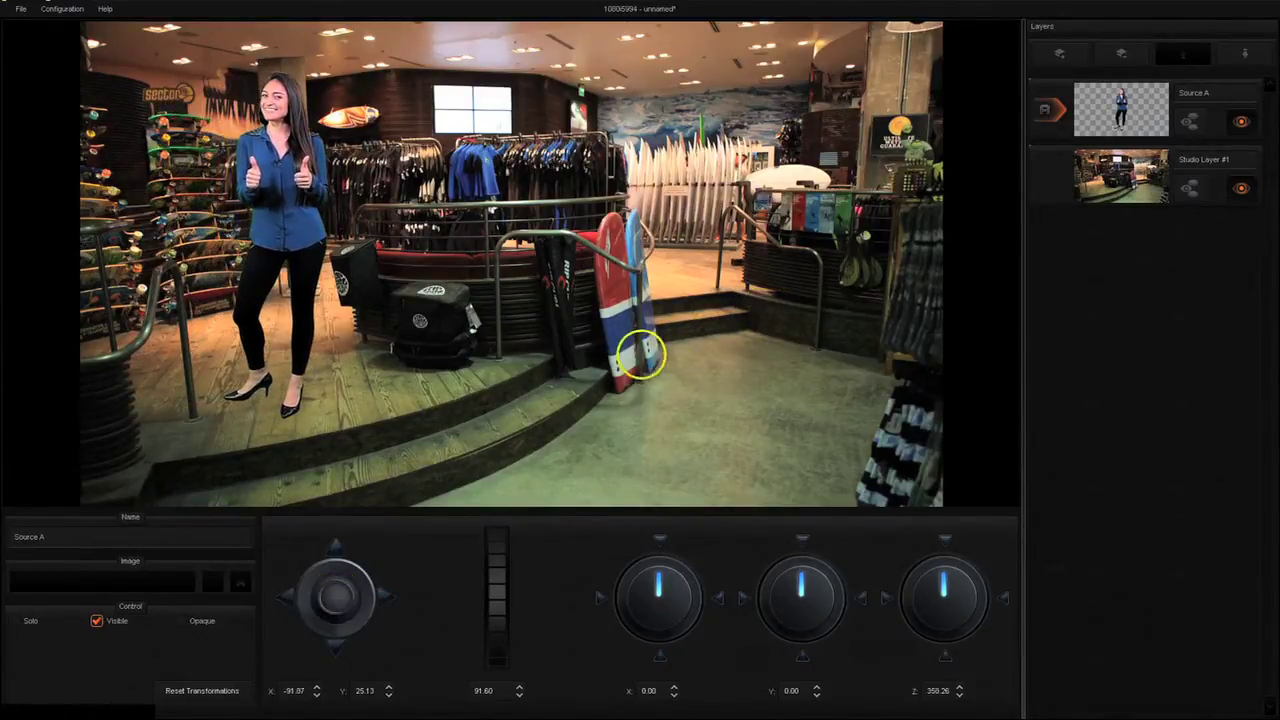
# Add a Source B (Screen) layer to the top of the layer list.
pyautogui.click(1040, 52)
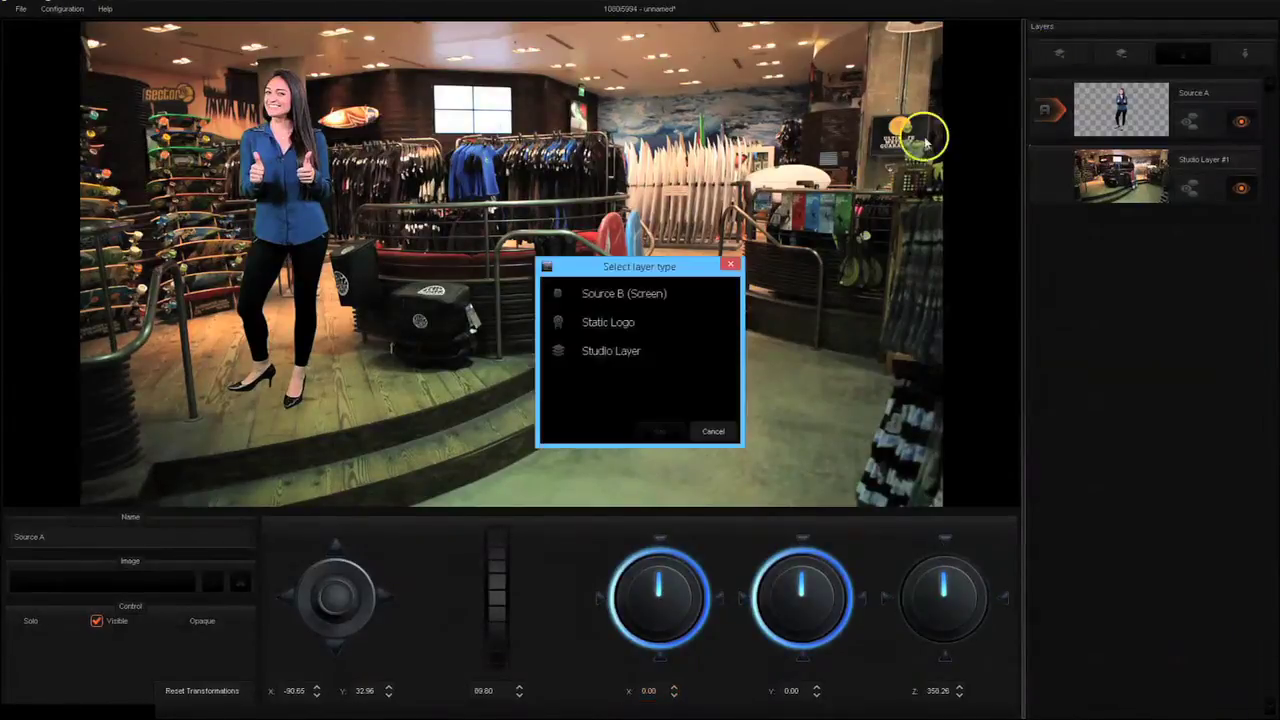
pyautogui.click(626, 289)
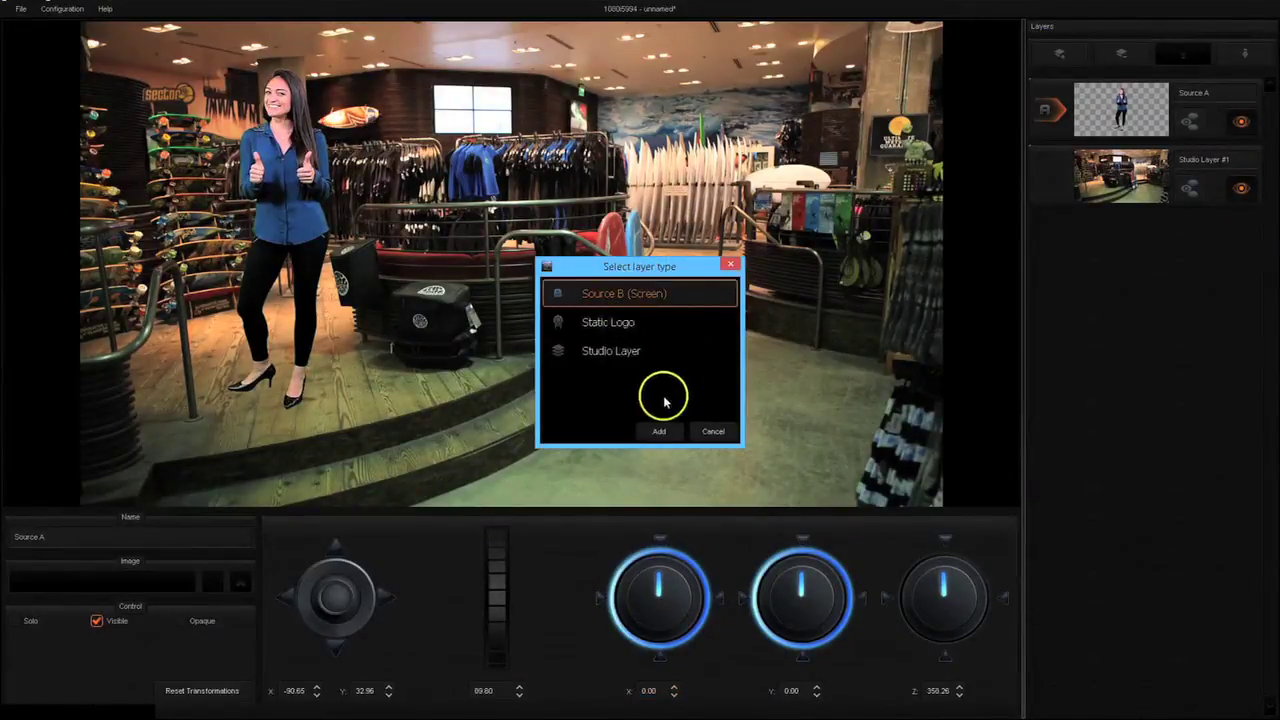
pyautogui.click(658, 431)
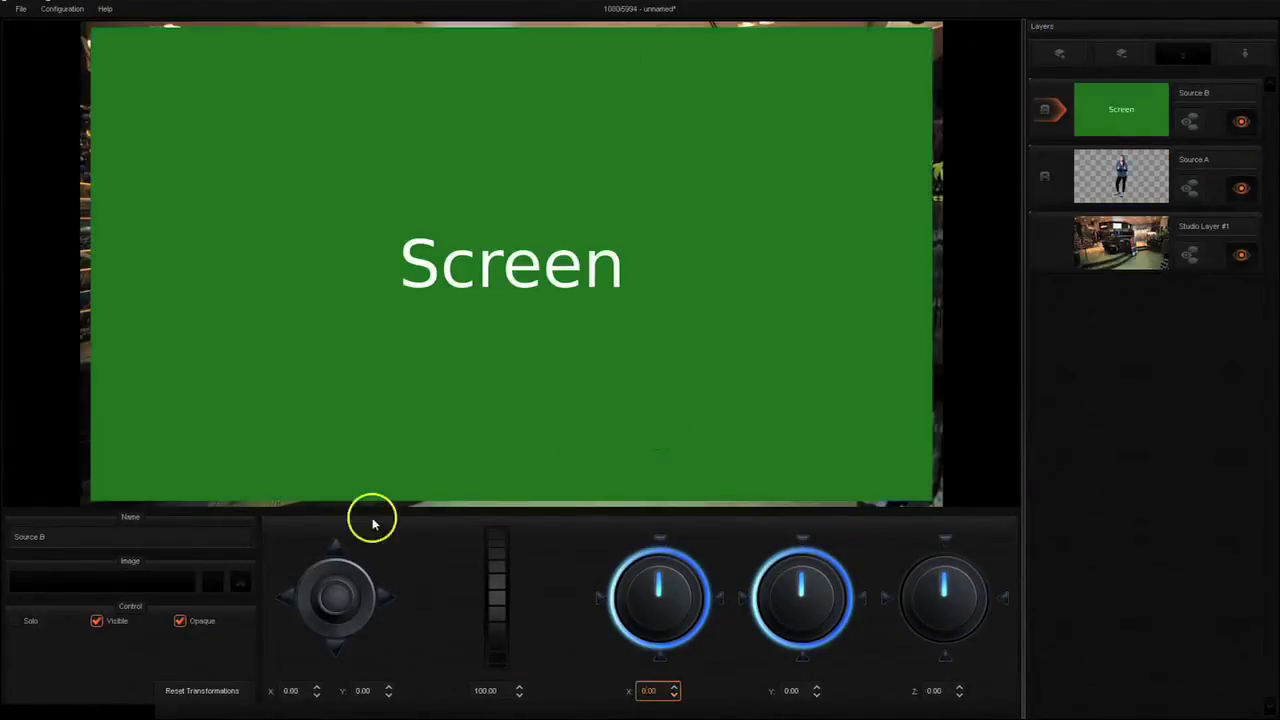
# Shrink the Source B screen to 12.20 scale and raise it onto the back wall.
pyautogui.moveTo(500, 565); pyautogui.dragTo(487, 650)
pyautogui.moveTo(629, 320); pyautogui.dragTo(607, 89)
pyautogui.moveTo(551, 160); pyautogui.dragTo(549, 109)
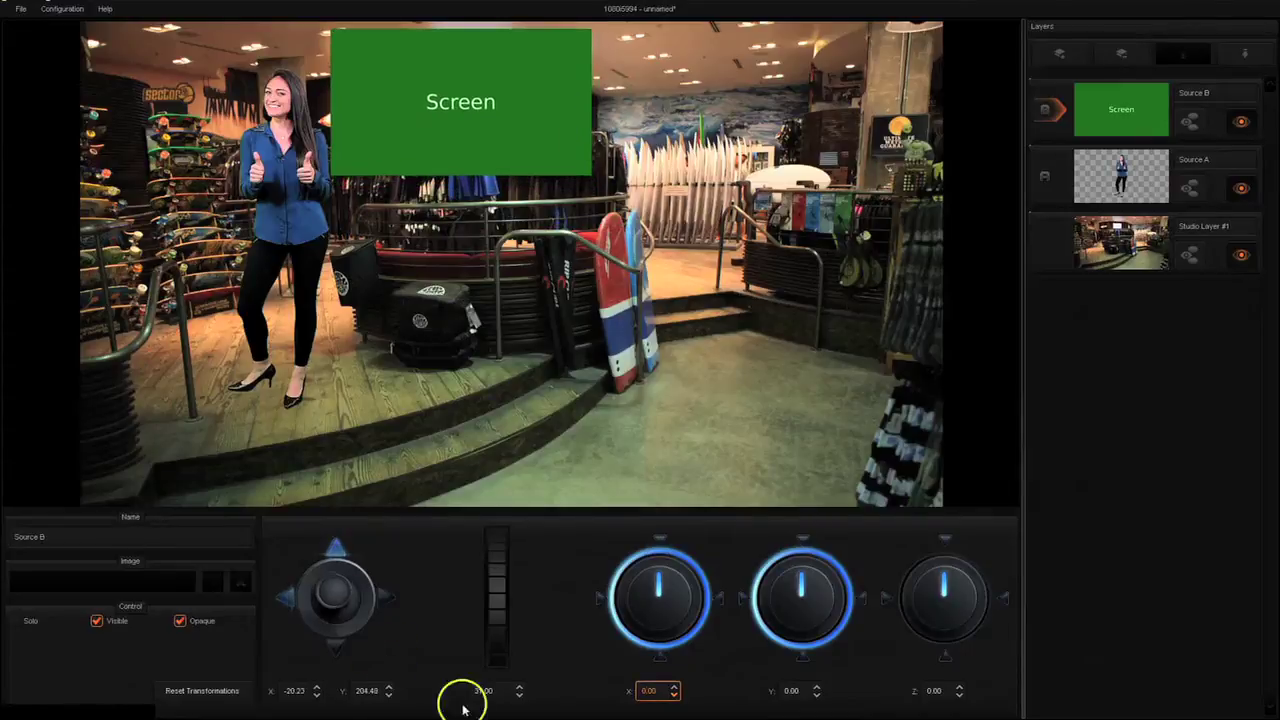
pyautogui.moveTo(517, 606); pyautogui.dragTo(500, 652)
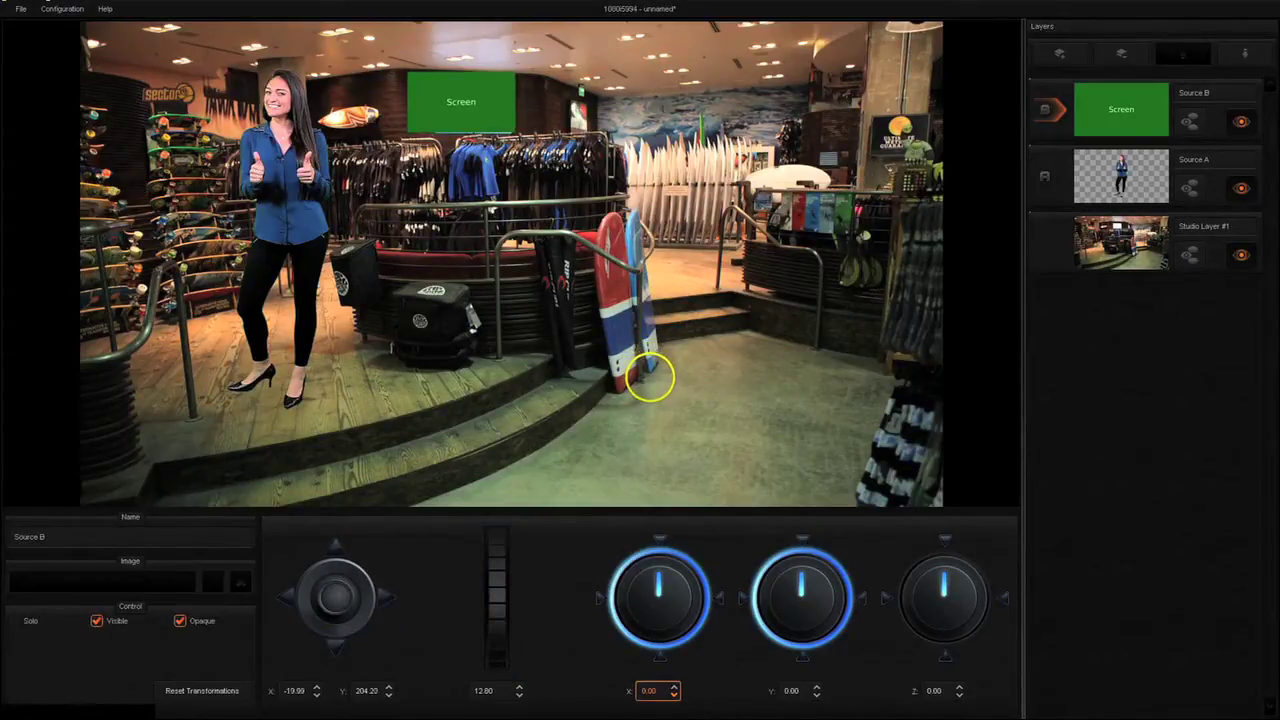
pyautogui.moveTo(336, 598); pyautogui.dragTo(334, 603)
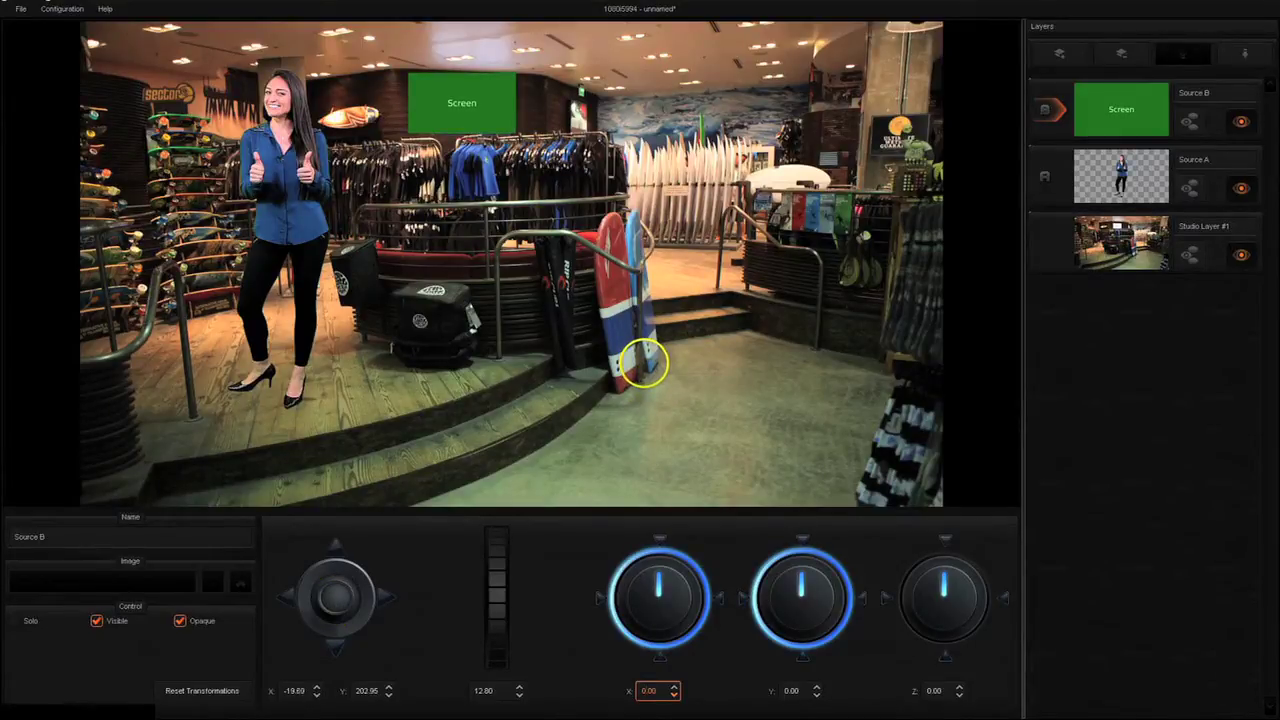
pyautogui.moveTo(490, 598); pyautogui.dragTo(496, 603)
pyautogui.click(337, 596)
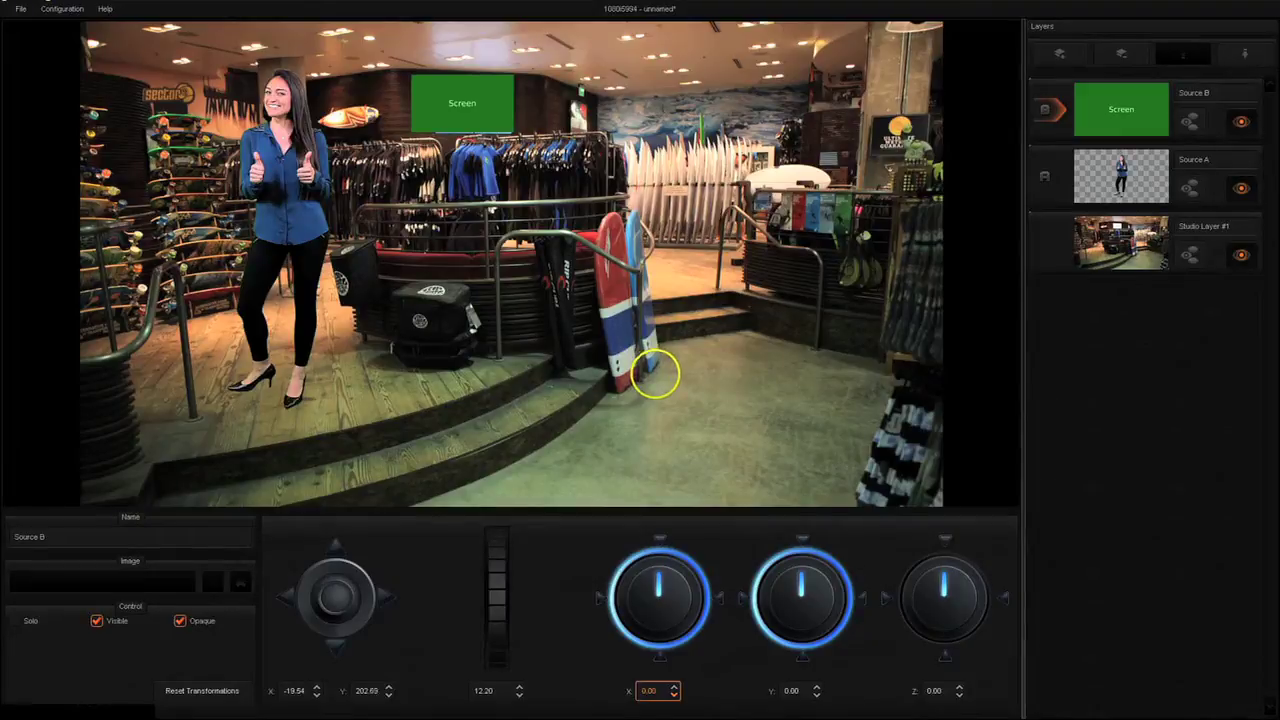
pyautogui.click(343, 600)
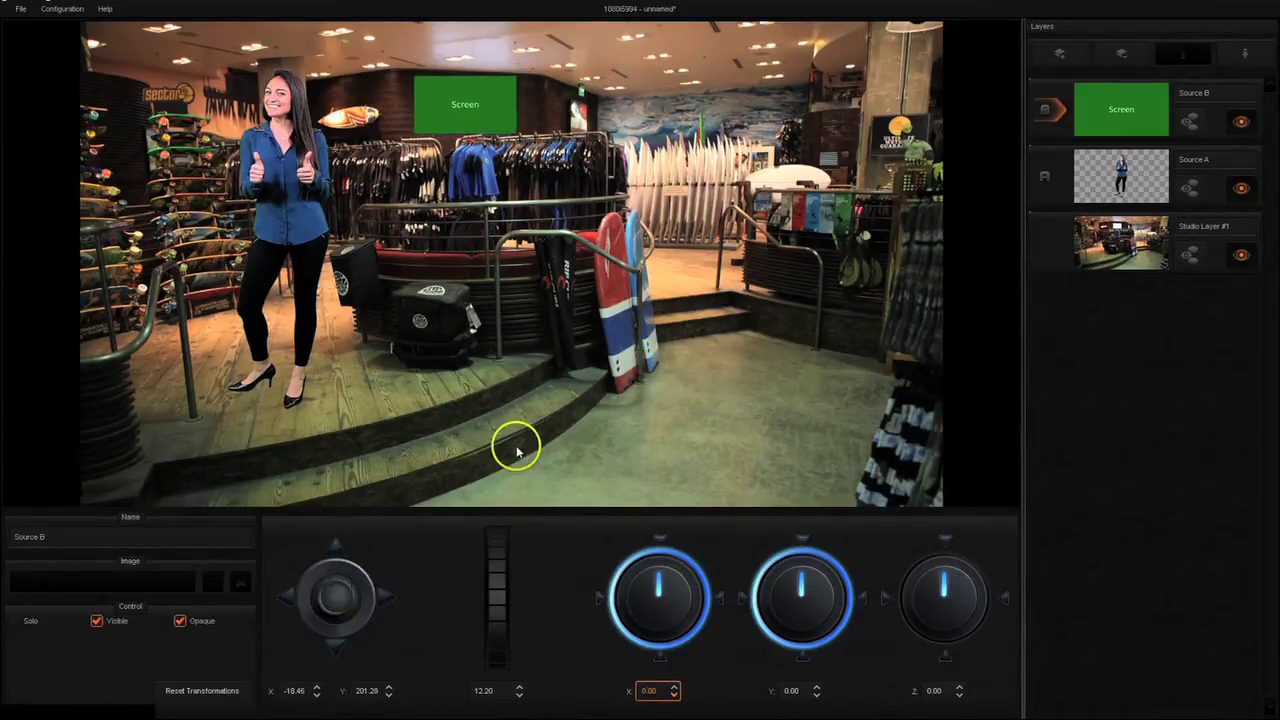
pyautogui.click(1048, 52)
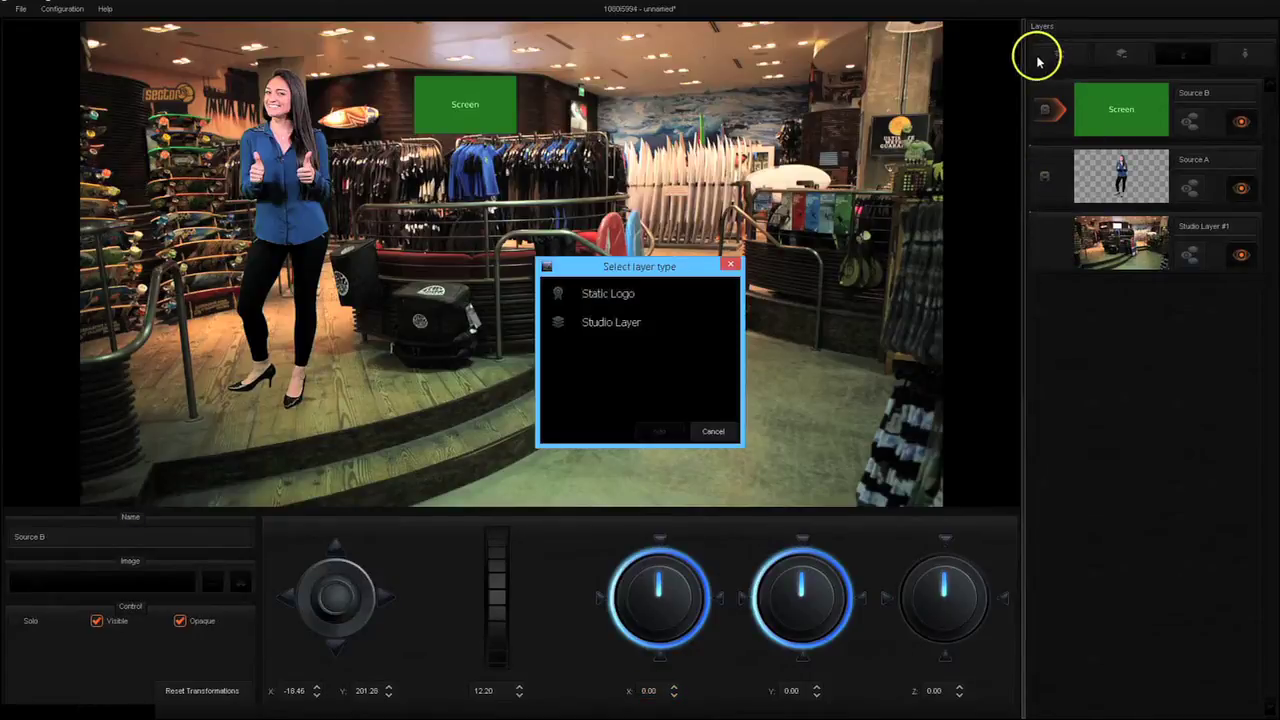
# Add a Static Logo layer using Surf Logo.png from the Logos folder.
pyautogui.doubleClick(613, 307)
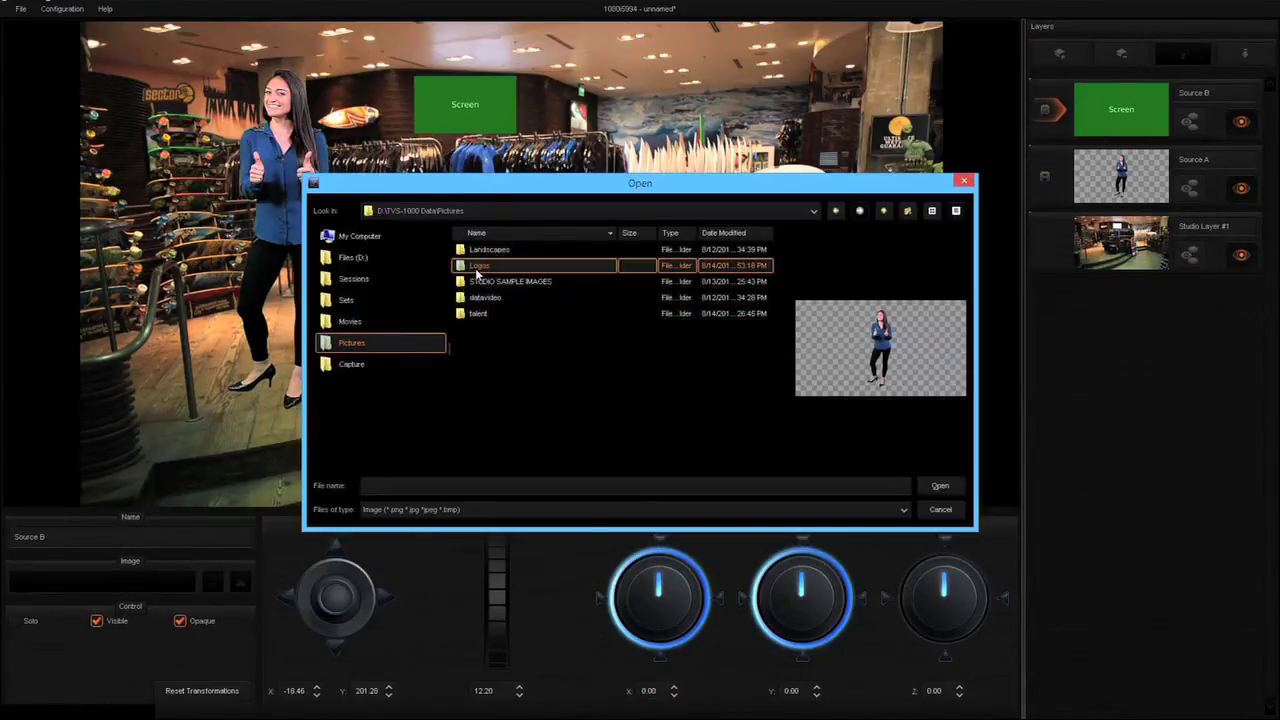
pyautogui.doubleClick(478, 266)
pyautogui.click(514, 252)
pyautogui.click(945, 486)
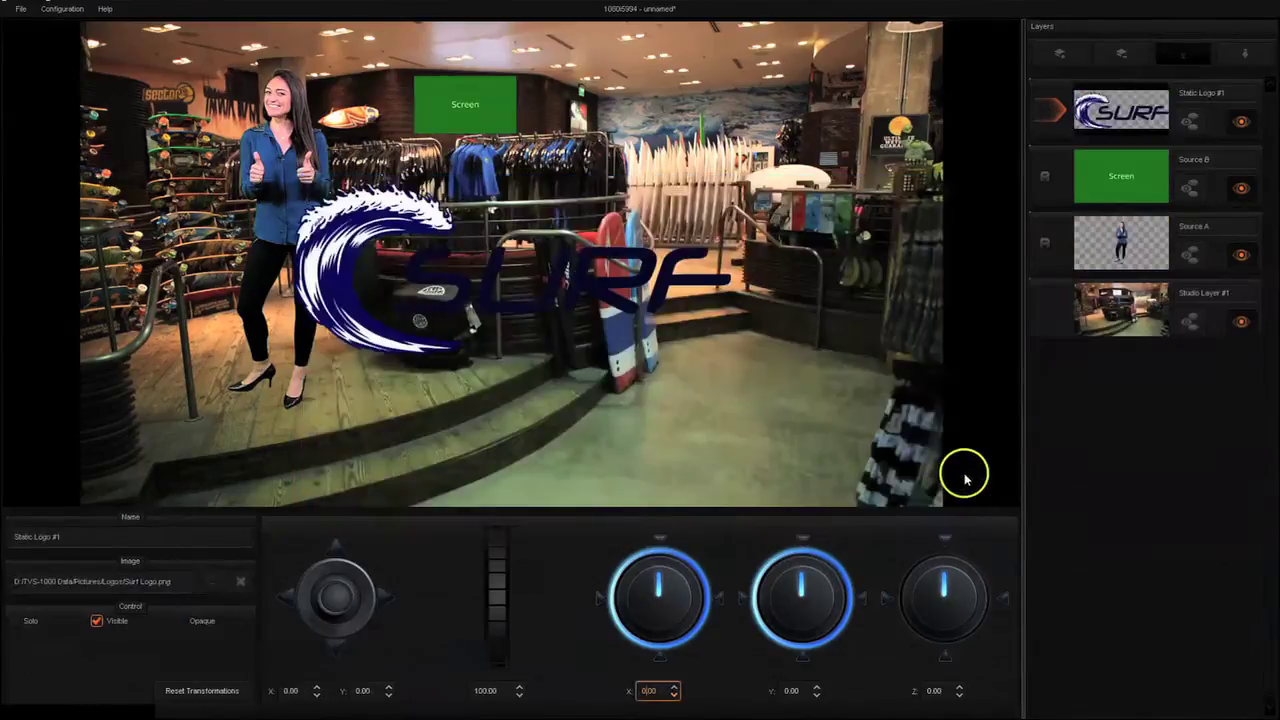
# Slide the Surf logo right of the surfboards, lower it and shrink it.
pyautogui.click(340, 590)
pyautogui.moveTo(931, 330); pyautogui.dragTo(997, 346)
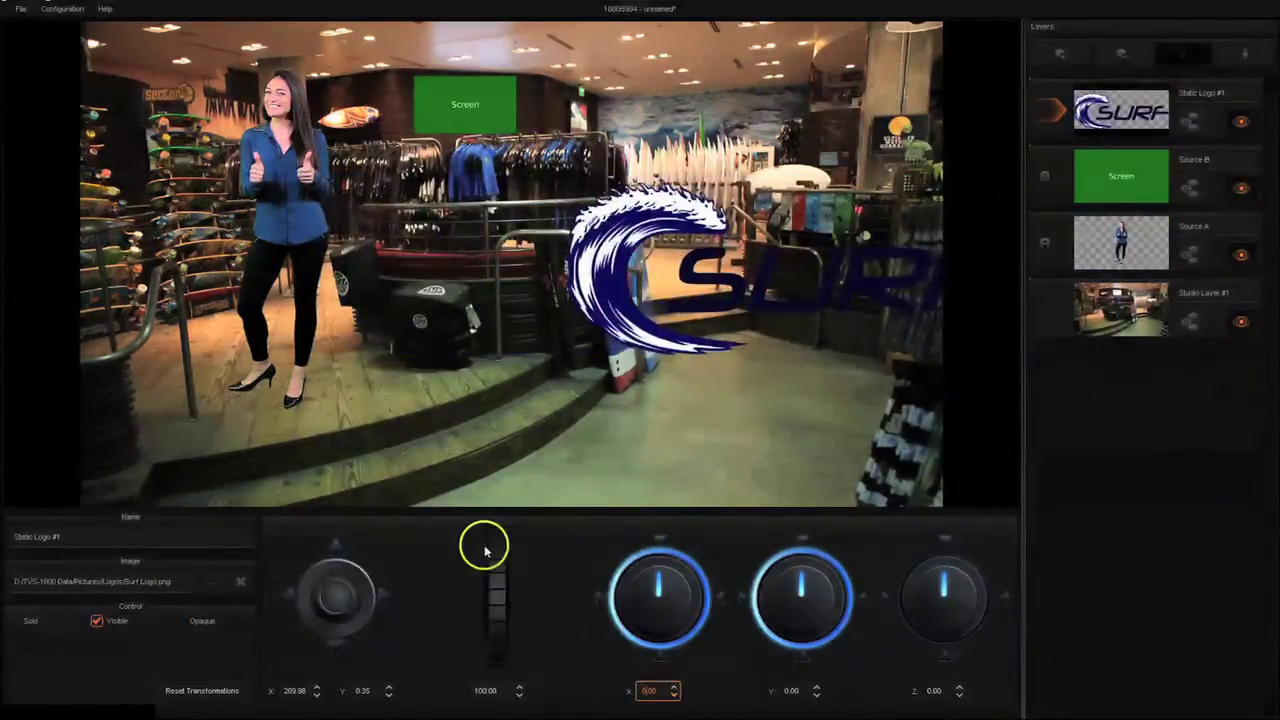
pyautogui.moveTo(494, 569); pyautogui.dragTo(494, 680)
pyautogui.moveTo(345, 598); pyautogui.dragTo(645, 676)
pyautogui.moveTo(484, 586); pyautogui.dragTo(580, 600)
# Rotate the Surf logo flat onto the floor and resize it to 43.00.
pyautogui.moveTo(651, 571)
pyautogui.mouseDown()
pyautogui.moveTo(668, 585)
pyautogui.moveTo(651, 592)
pyautogui.mouseUp()
pyautogui.moveTo(803, 580)
pyautogui.mouseDown()
pyautogui.moveTo(796, 565)
pyautogui.moveTo(808, 570)
pyautogui.mouseUp()
pyautogui.moveTo(960, 570)
pyautogui.mouseDown()
pyautogui.moveTo(946, 570)
pyautogui.moveTo(944, 589)
pyautogui.mouseUp()
pyautogui.moveTo(686, 566)
pyautogui.mouseDown()
pyautogui.moveTo(654, 549)
pyautogui.moveTo(653, 583)
pyautogui.moveTo(676, 578)
pyautogui.mouseUp()
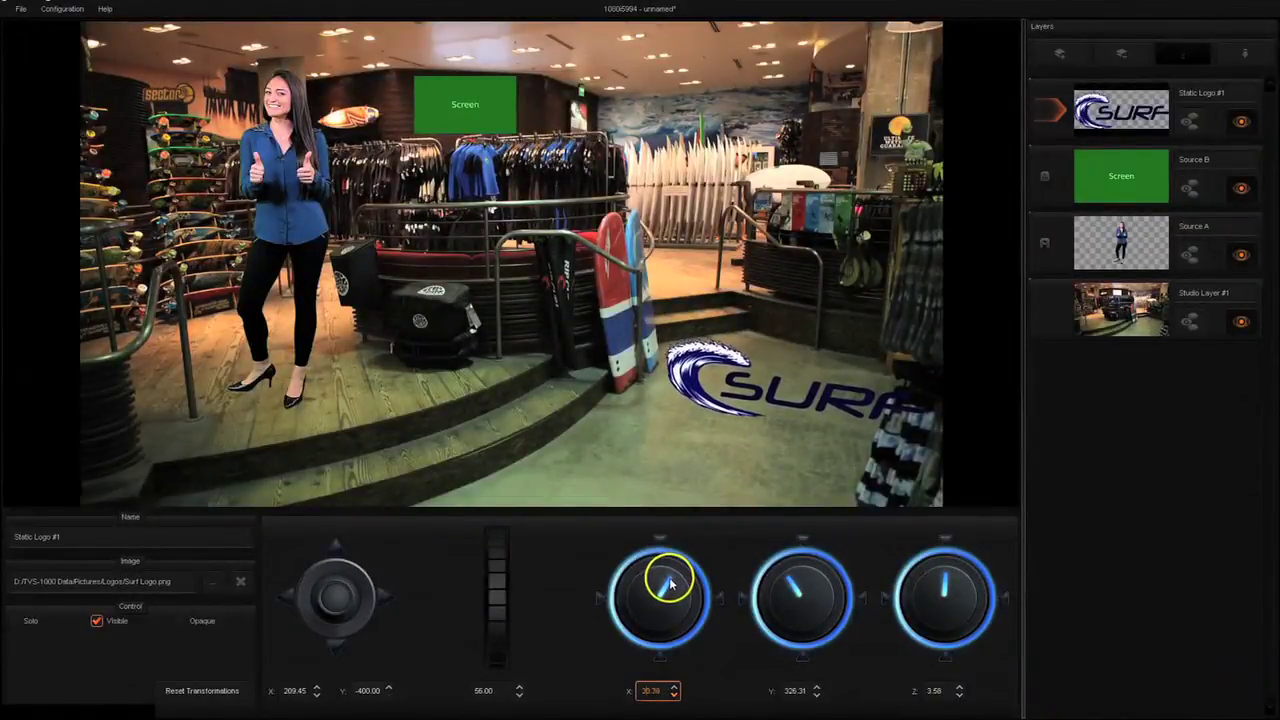
pyautogui.moveTo(491, 580); pyautogui.dragTo(499, 617)
pyautogui.moveTo(498, 619); pyautogui.dragTo(494, 626)
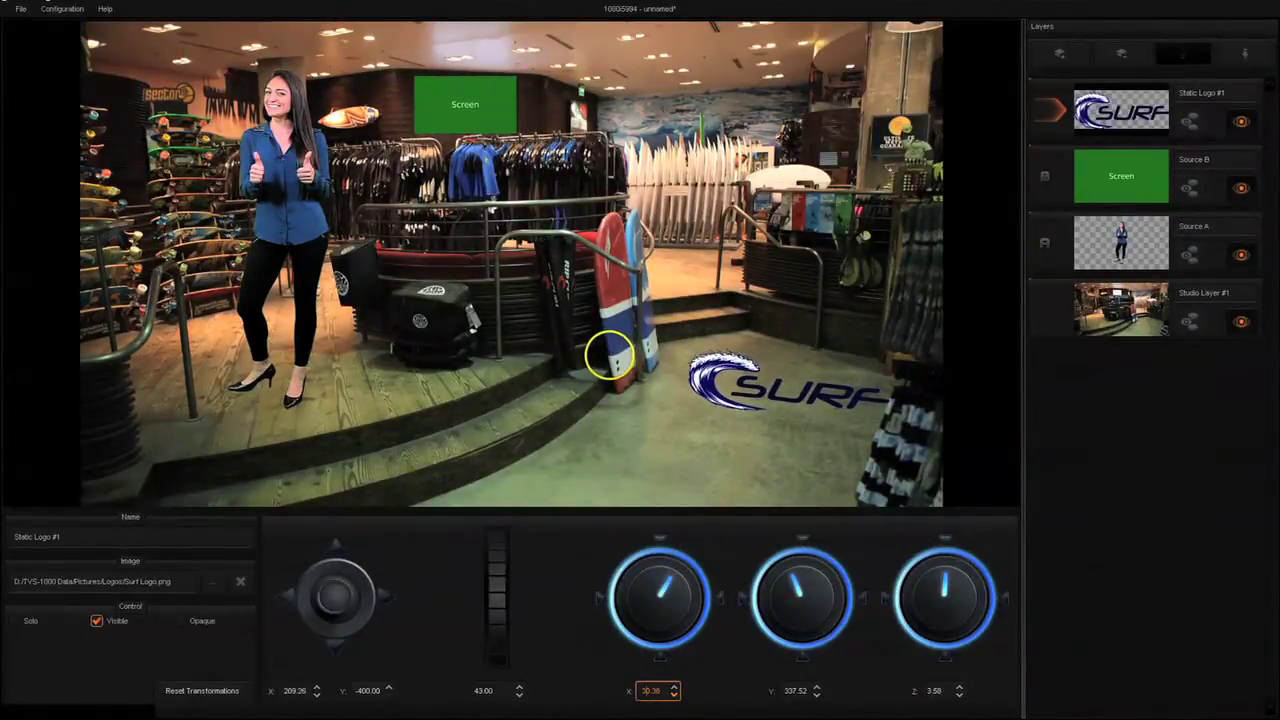
pyautogui.moveTo(335, 597); pyautogui.dragTo(328, 597)
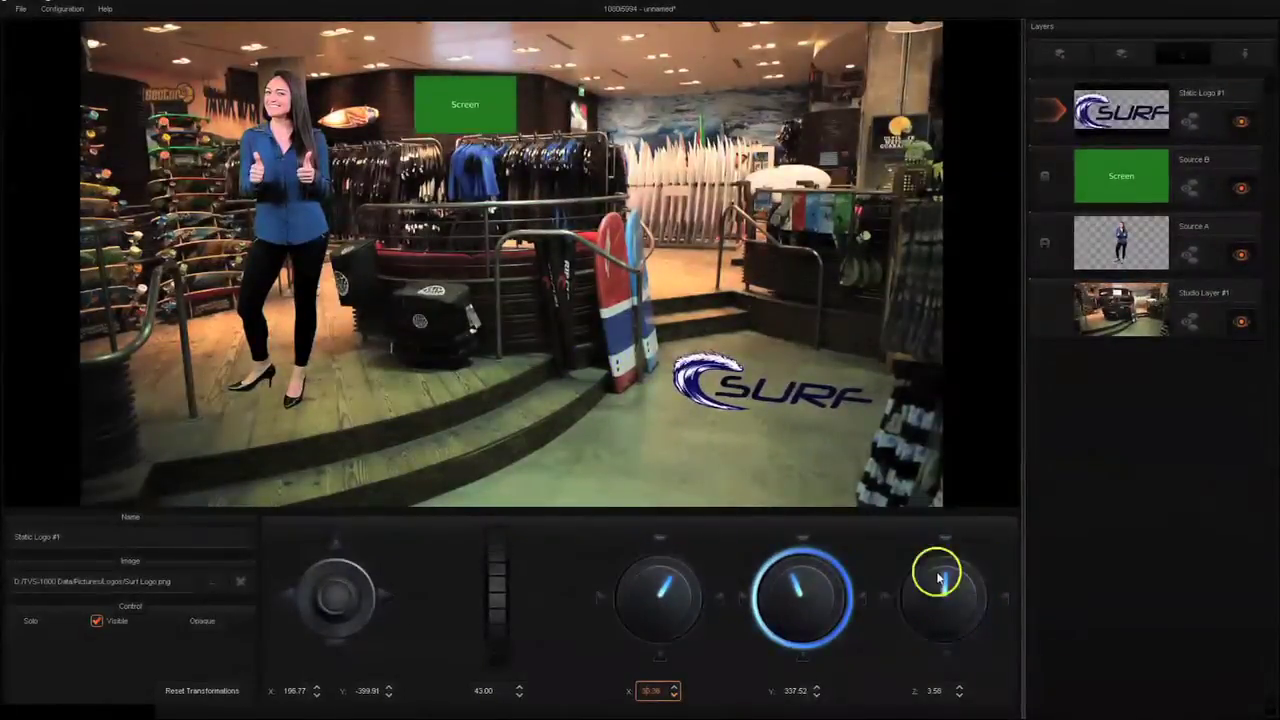
pyautogui.moveTo(946, 563); pyautogui.dragTo(950, 585)
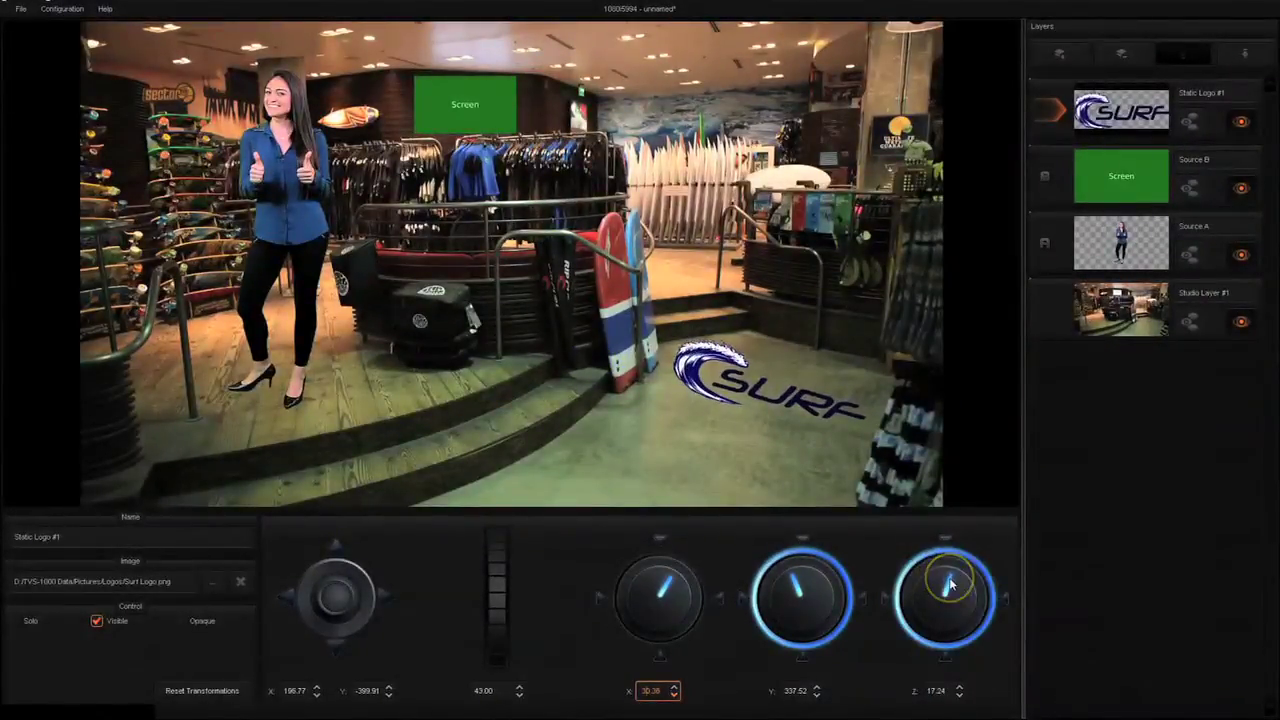
# Add Static Logo #2 with Surf Logo.png and shrink it to 30.60 scale.
pyautogui.click(1059, 52)
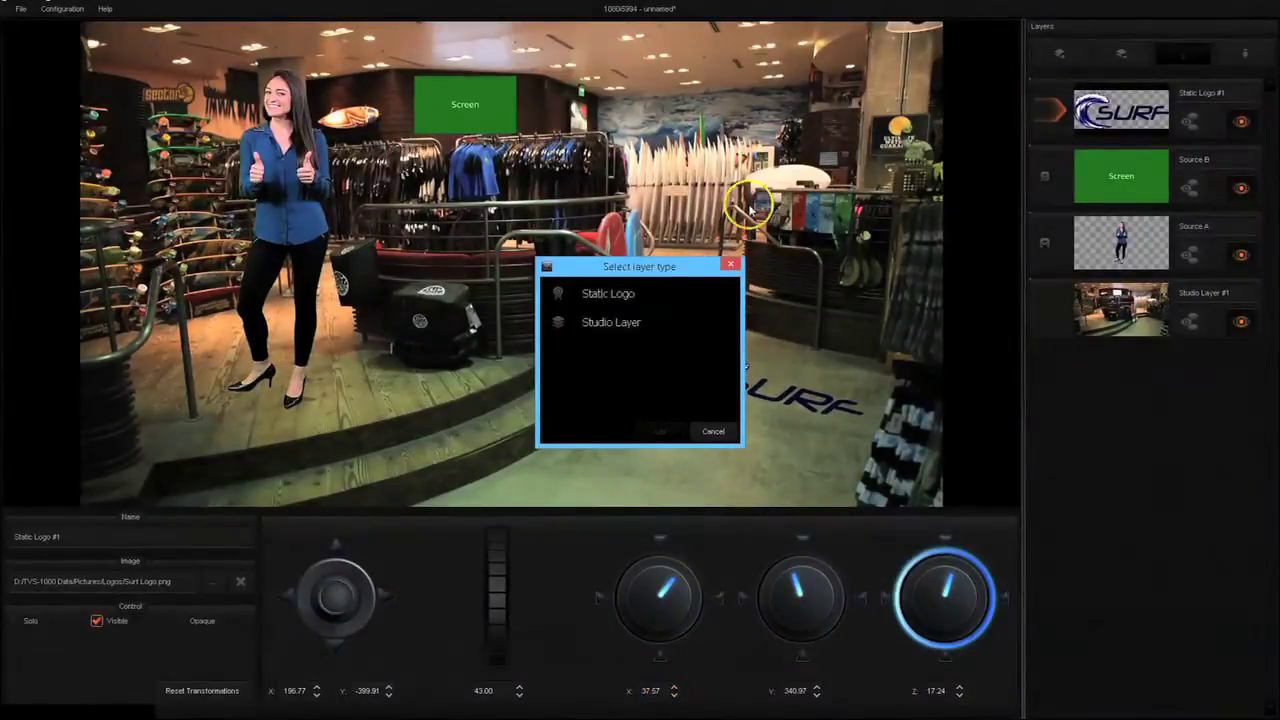
pyautogui.doubleClick(610, 293)
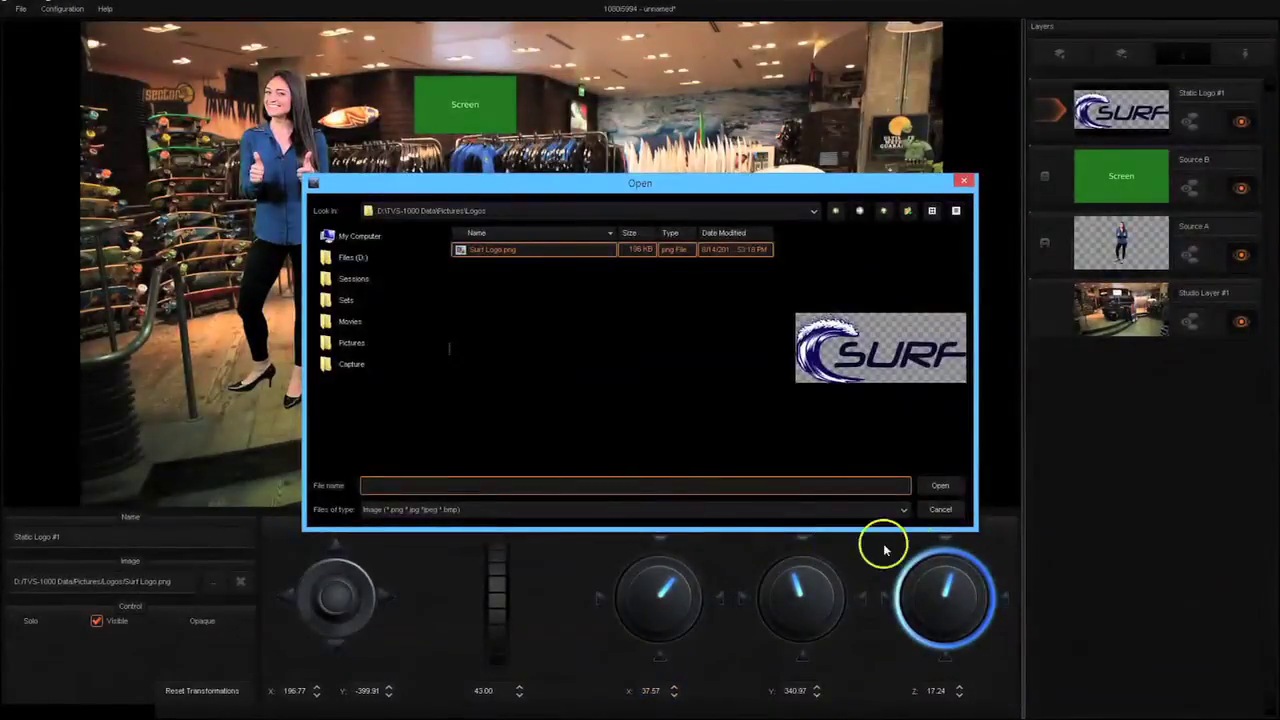
pyautogui.click(930, 490)
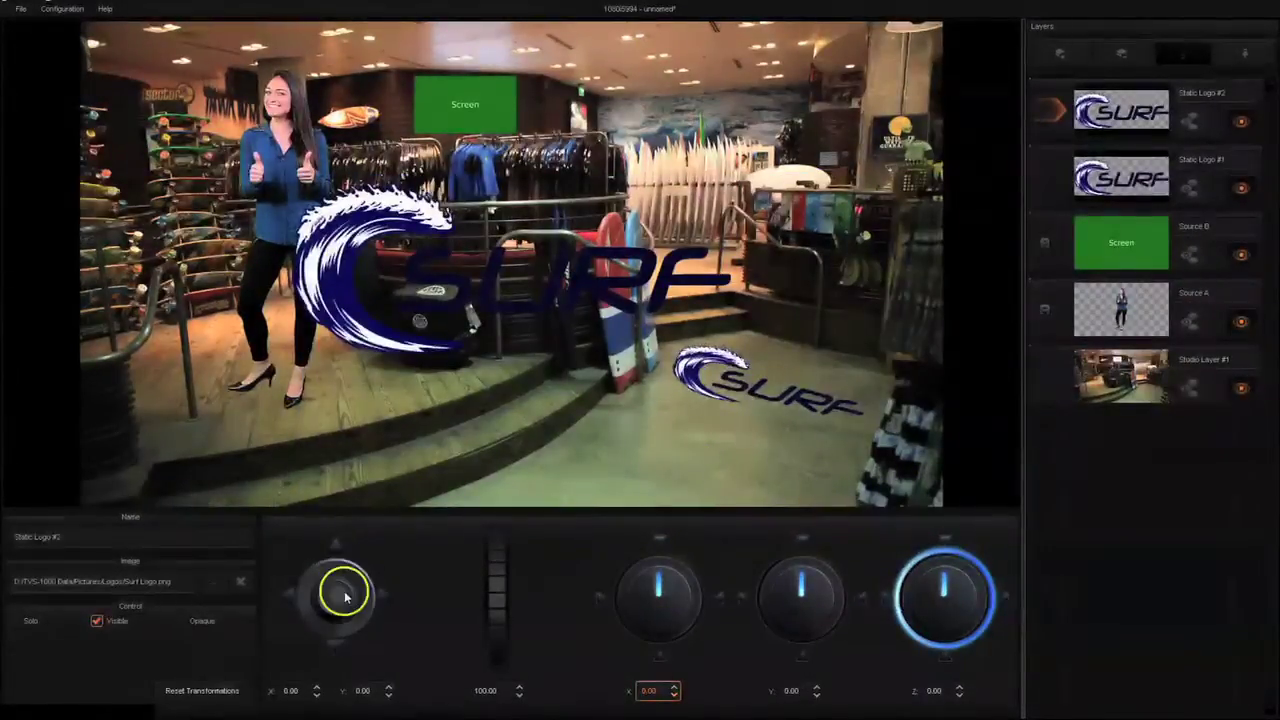
pyautogui.moveTo(491, 571); pyautogui.dragTo(484, 708)
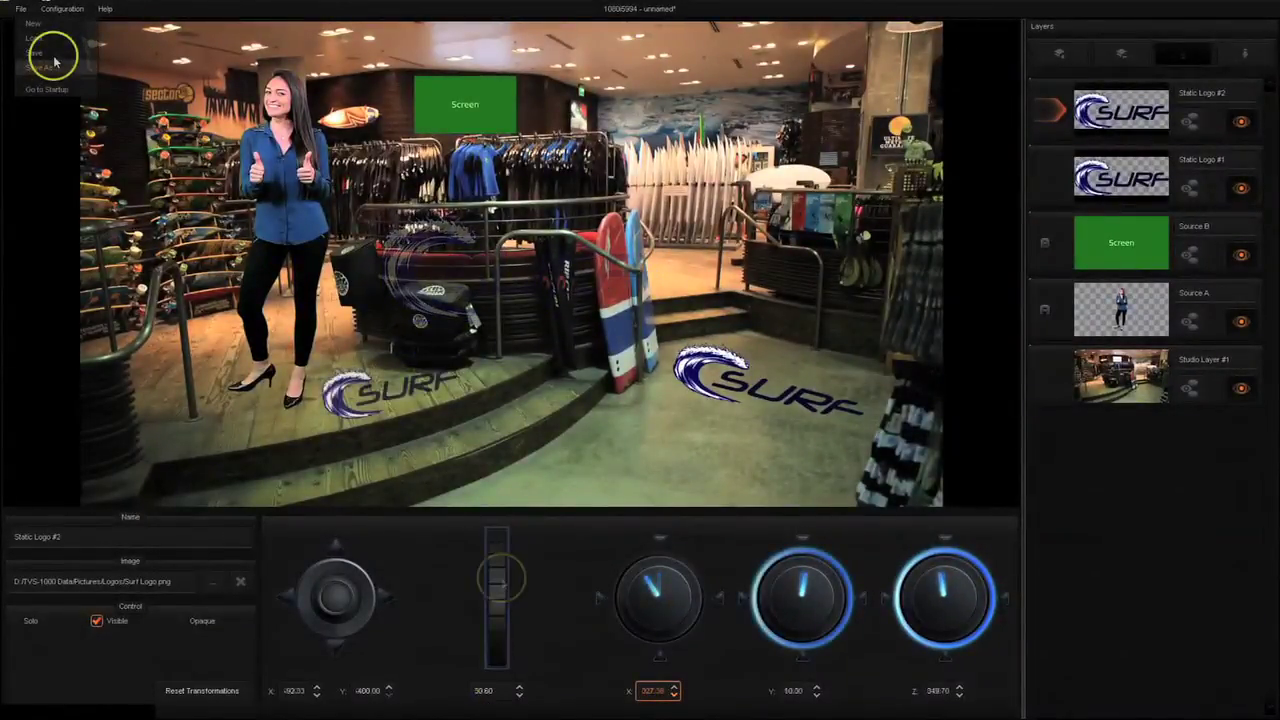
pyautogui.click(45, 58)
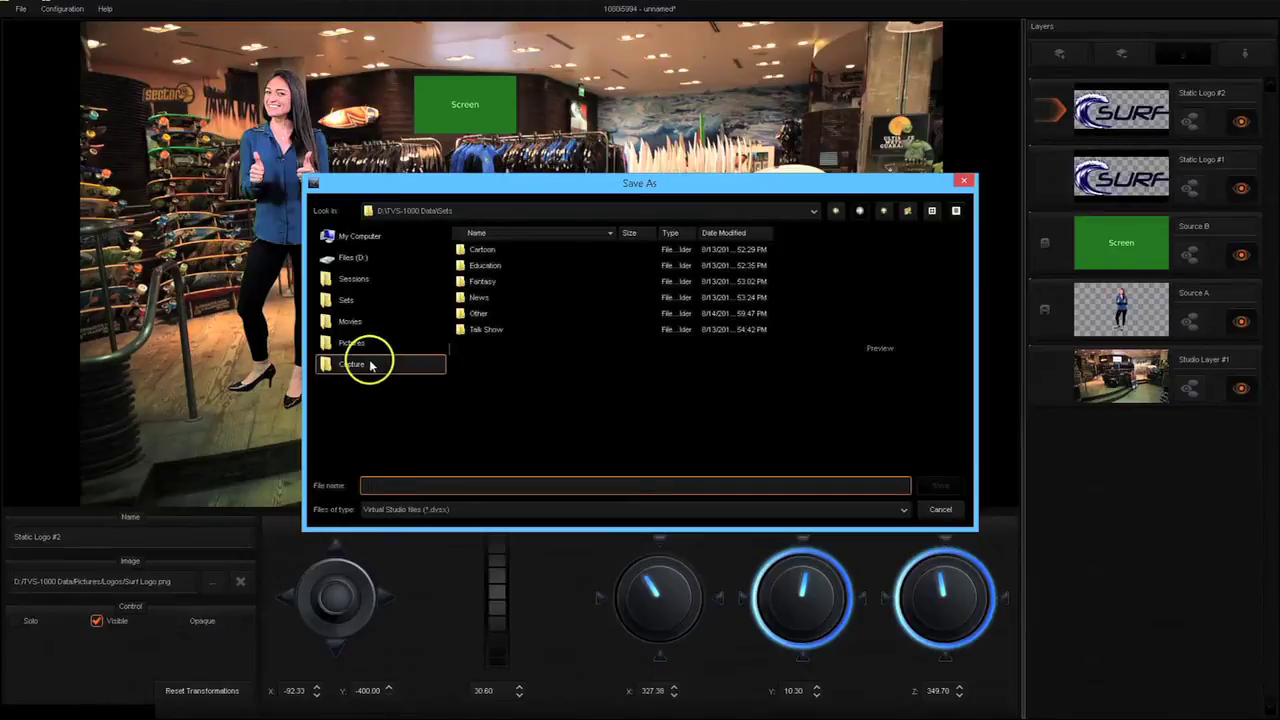
# Save the set as 'Coral at the SURF Shop.dvsx' in Sets, then select it via File > Load.
pyautogui.click(458, 332)
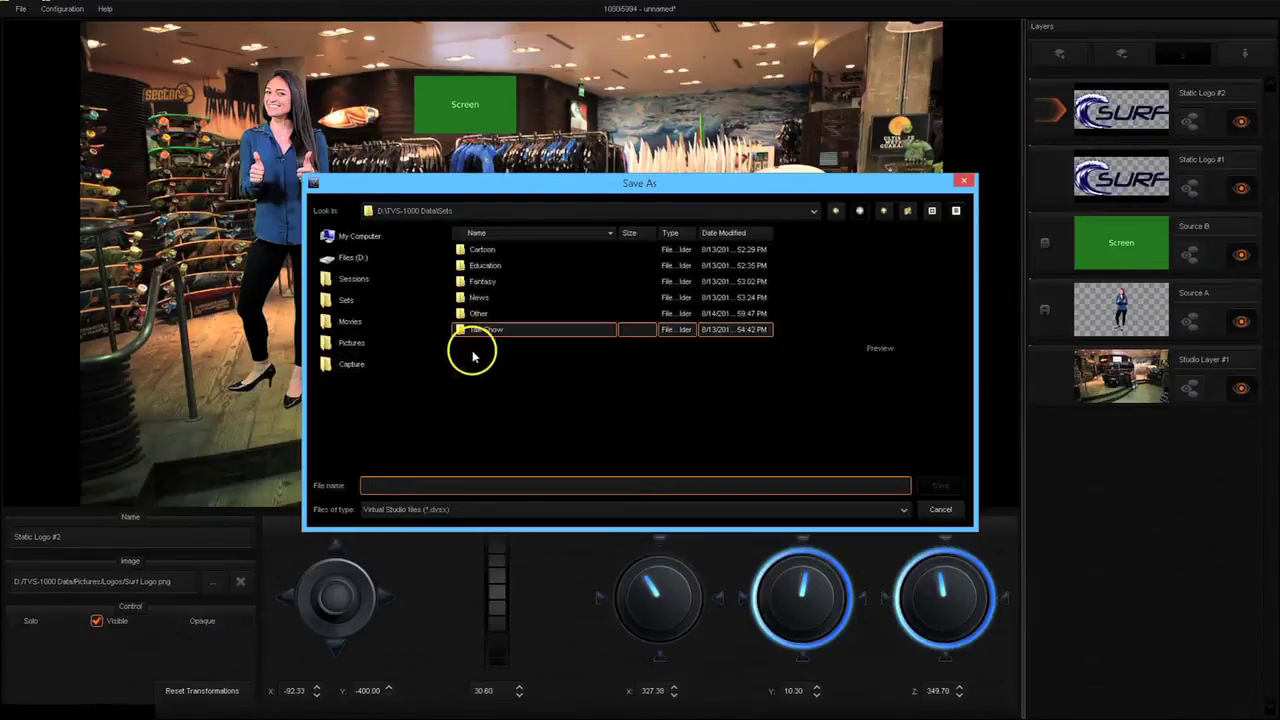
pyautogui.click(397, 478)
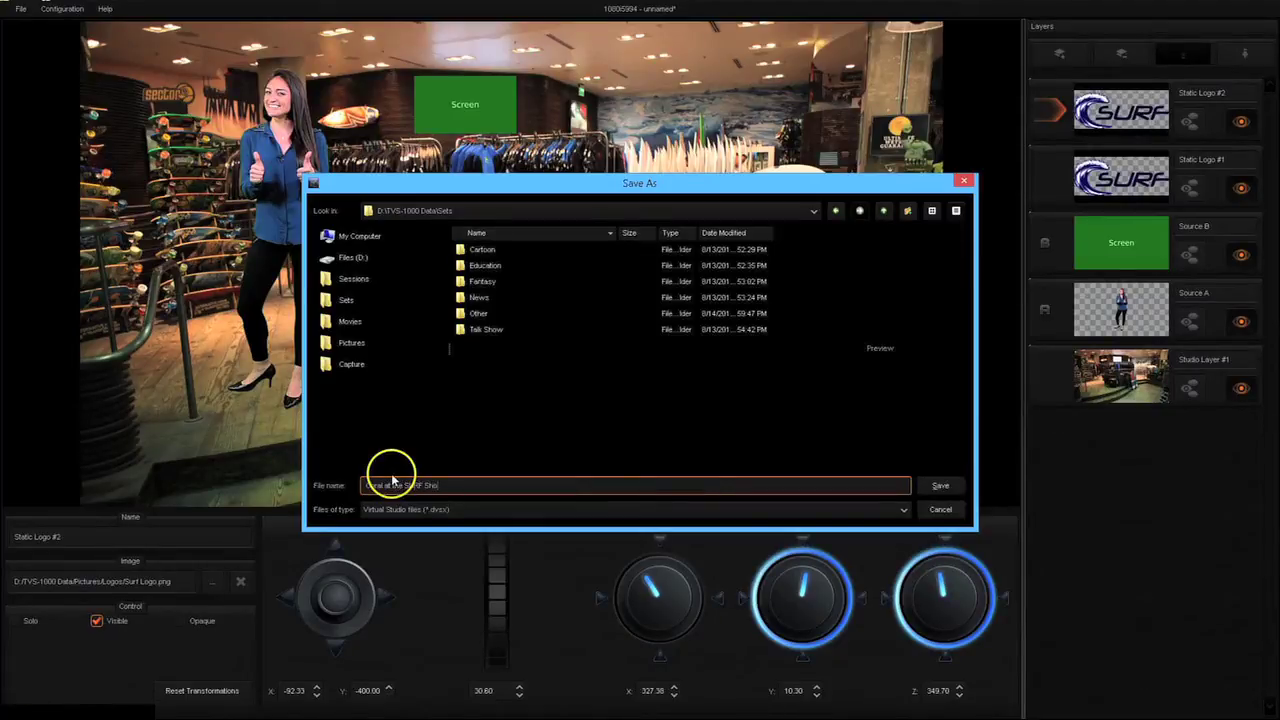
pyautogui.click(946, 486)
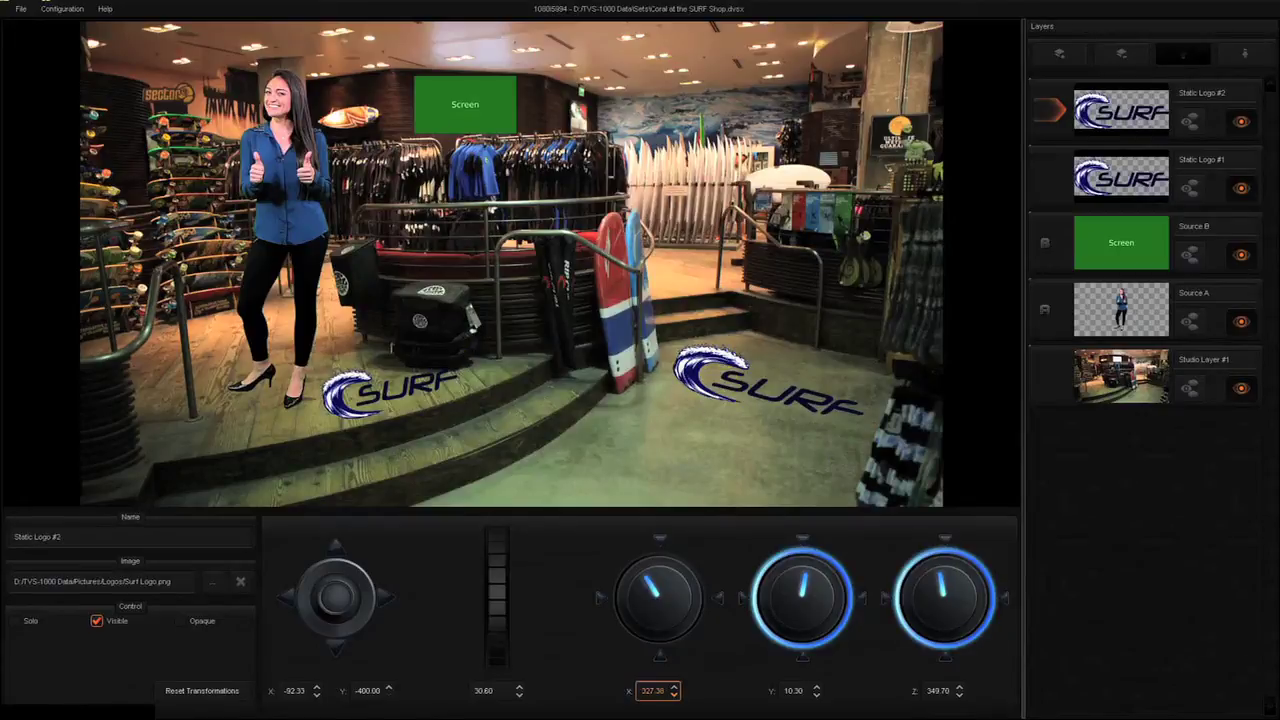
pyautogui.click(20, 8)
pyautogui.click(40, 40)
# Reopen the Coral at the SURF Shop set and raise Source A three levels to the top of the layers.
pyautogui.click(541, 346)
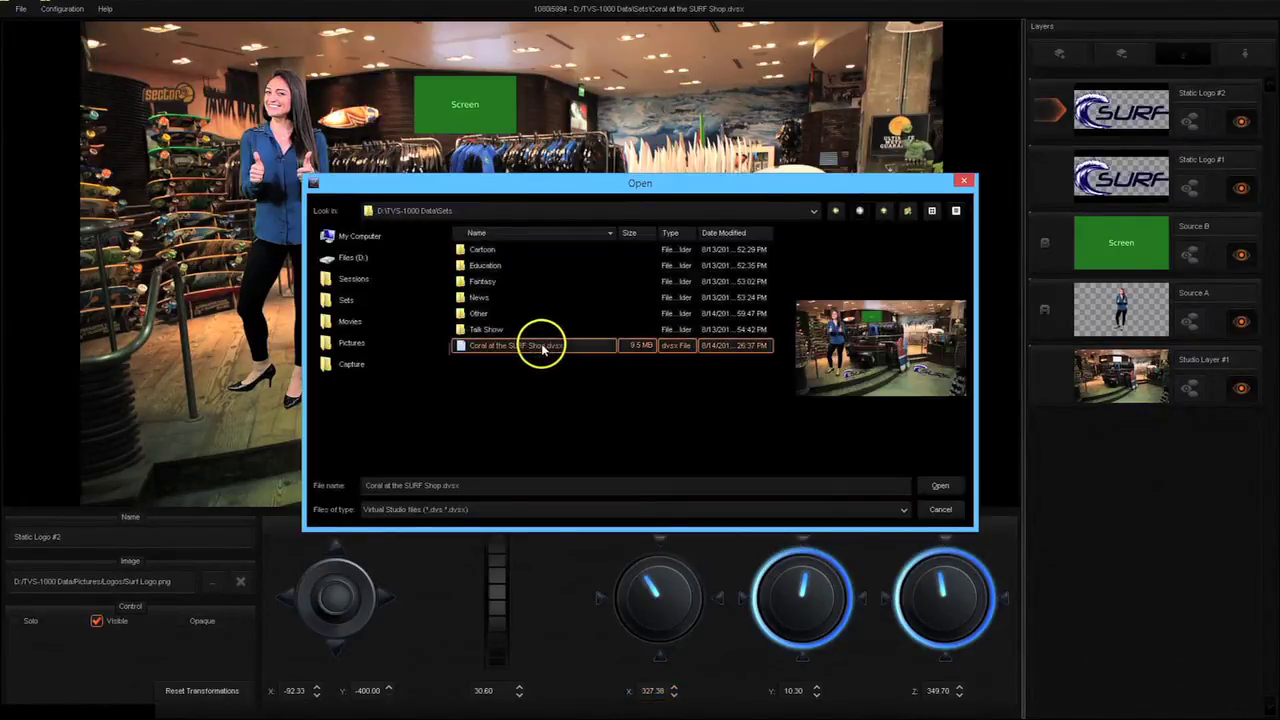
pyautogui.click(944, 485)
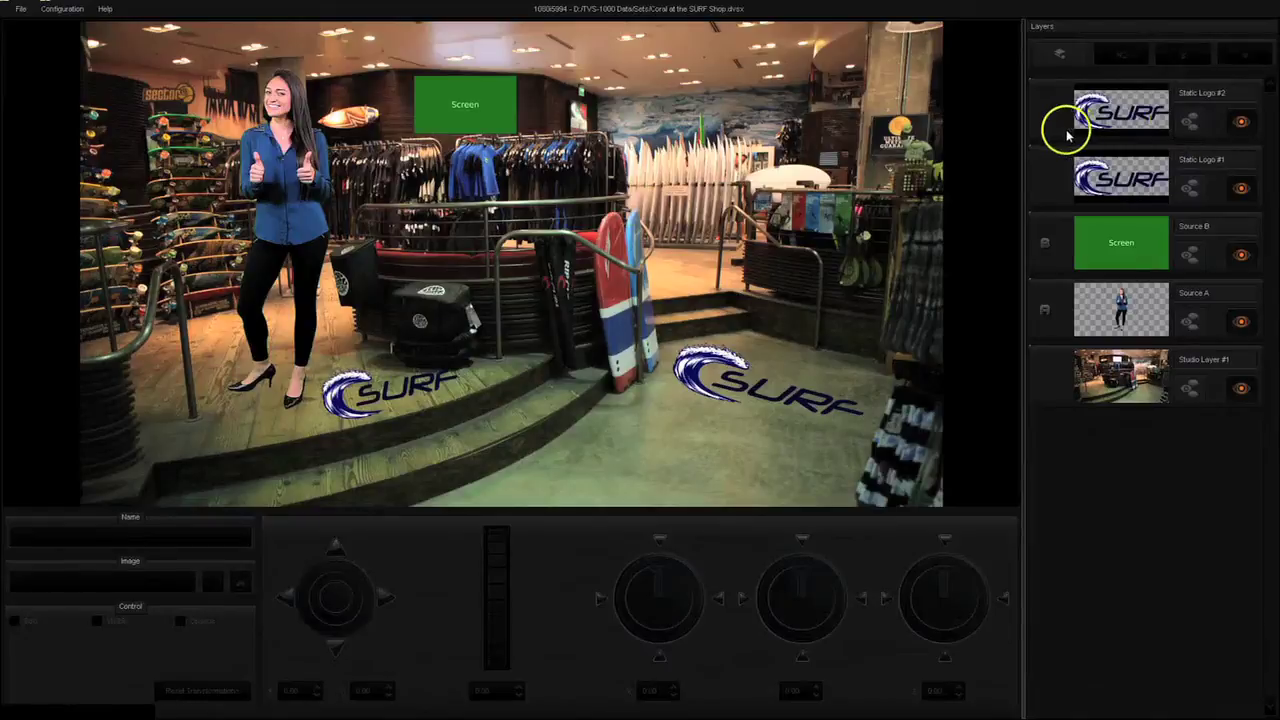
pyautogui.click(1066, 298)
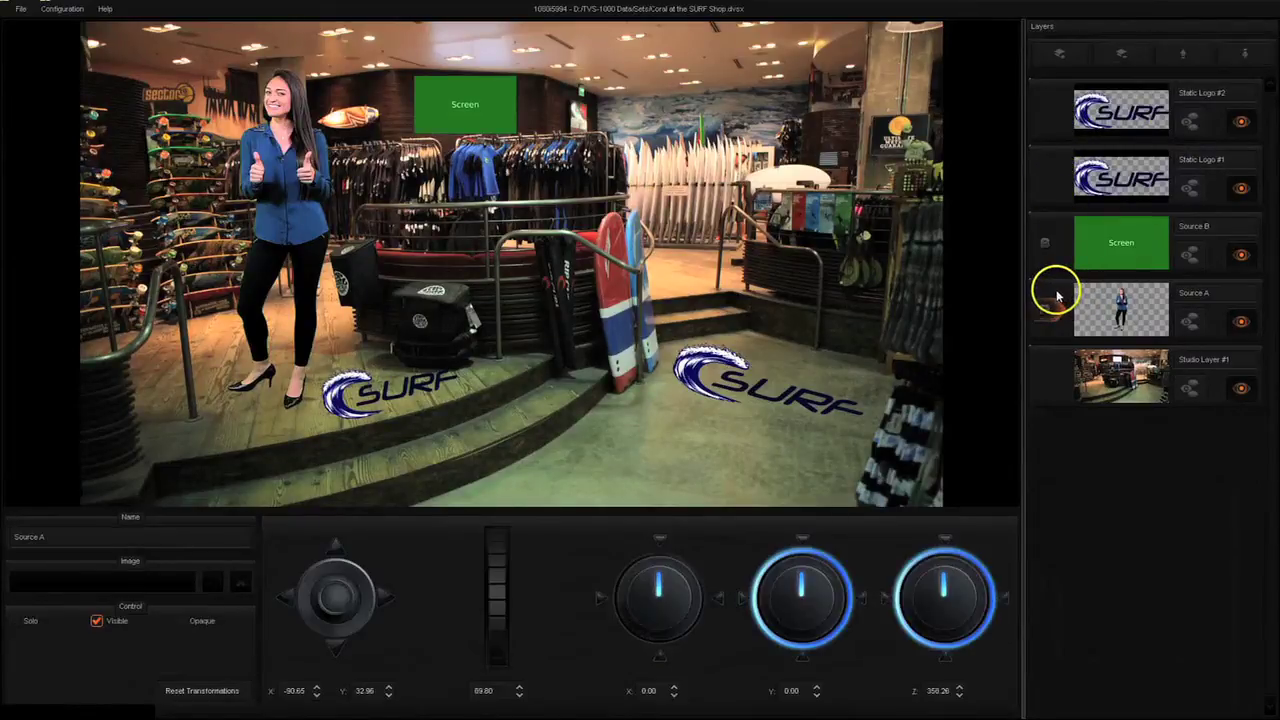
pyautogui.click(1193, 58)
pyautogui.click(1193, 58)
pyautogui.click(1193, 58)
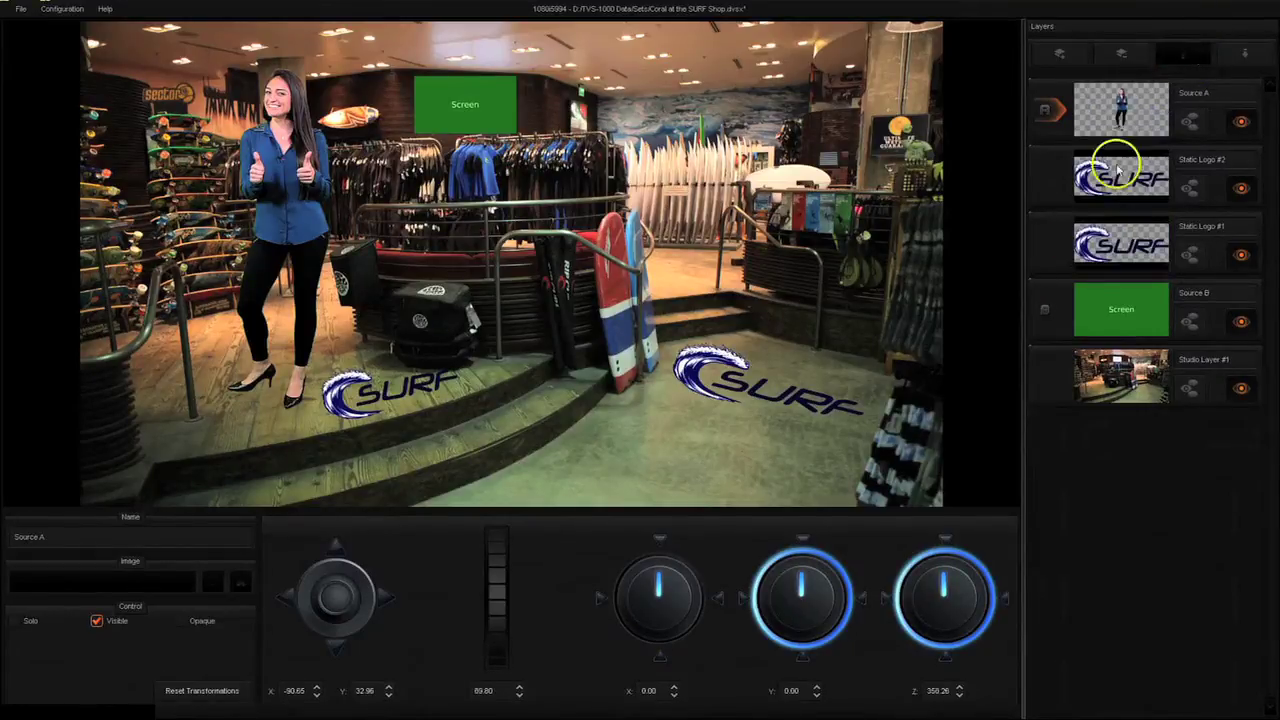
pyautogui.click(1048, 180)
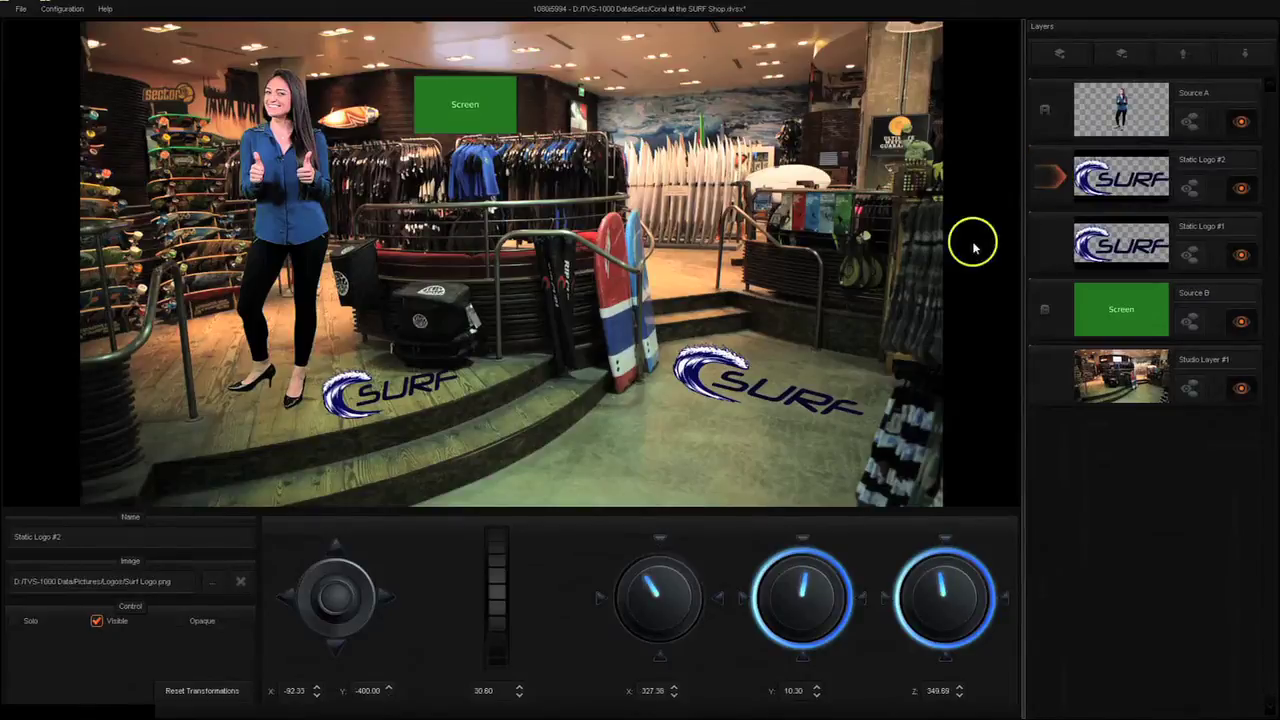
# Slide Static Logo #2 left to X -132.07, right at the presenter's feet on the platform.
pyautogui.moveTo(612, 362); pyautogui.dragTo(434, 357)
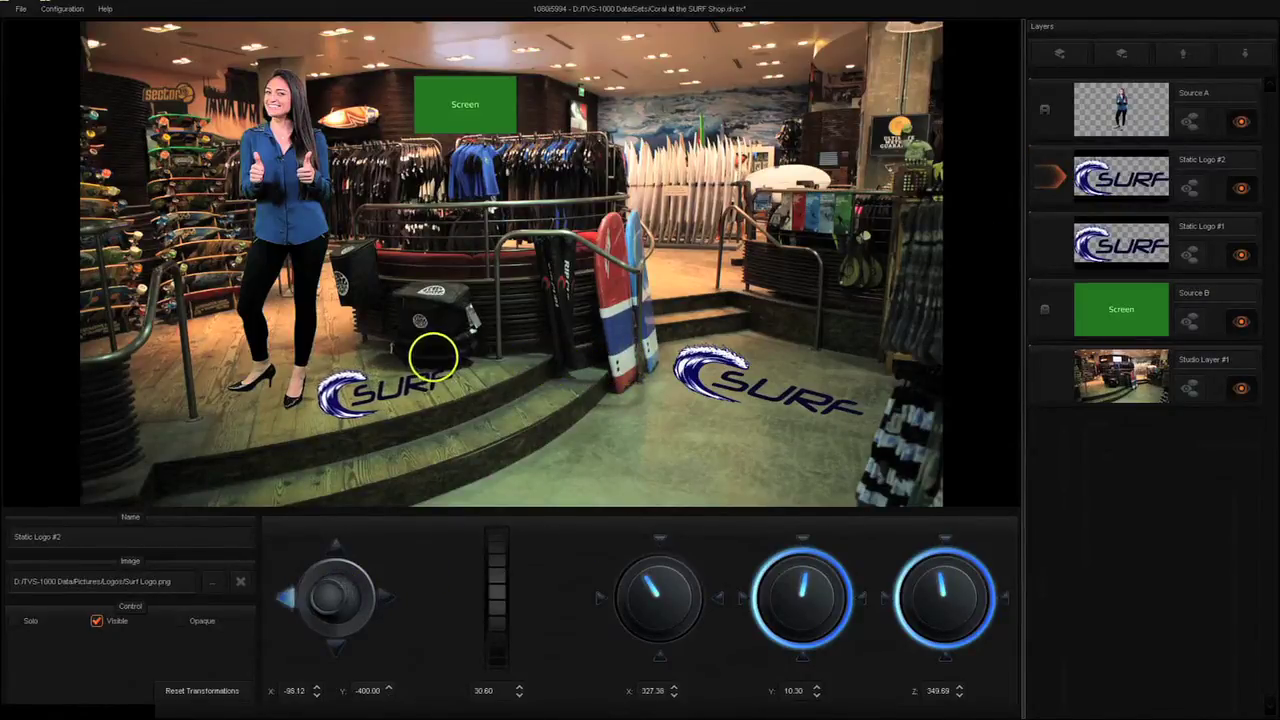
pyautogui.moveTo(580, 368); pyautogui.dragTo(463, 383)
pyautogui.click(346, 597)
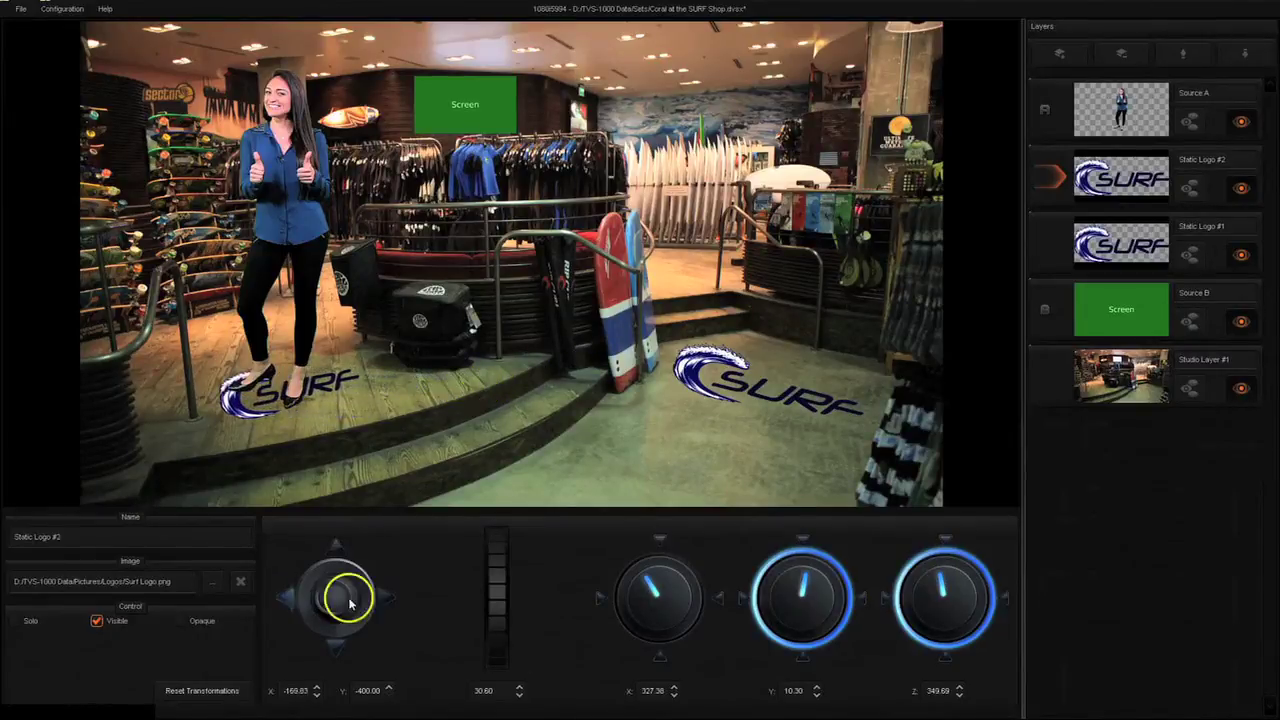
pyautogui.moveTo(603, 380); pyautogui.dragTo(658, 444)
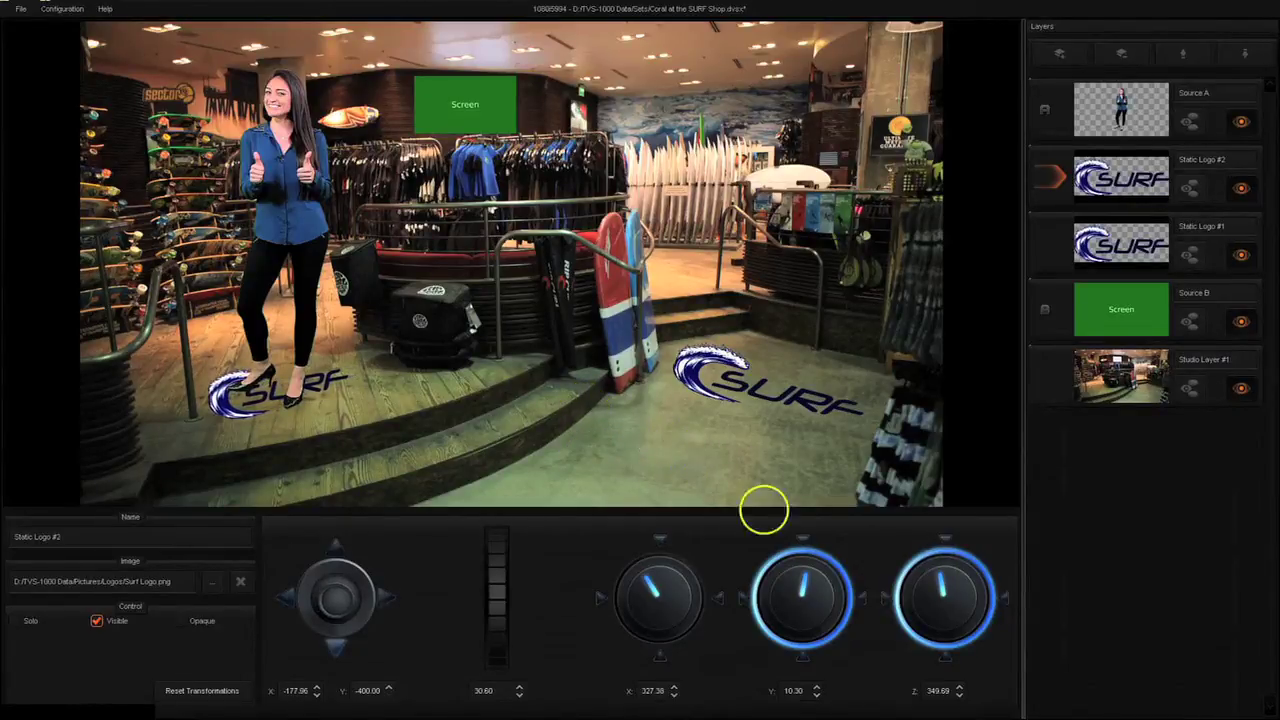
pyautogui.click(20, 9)
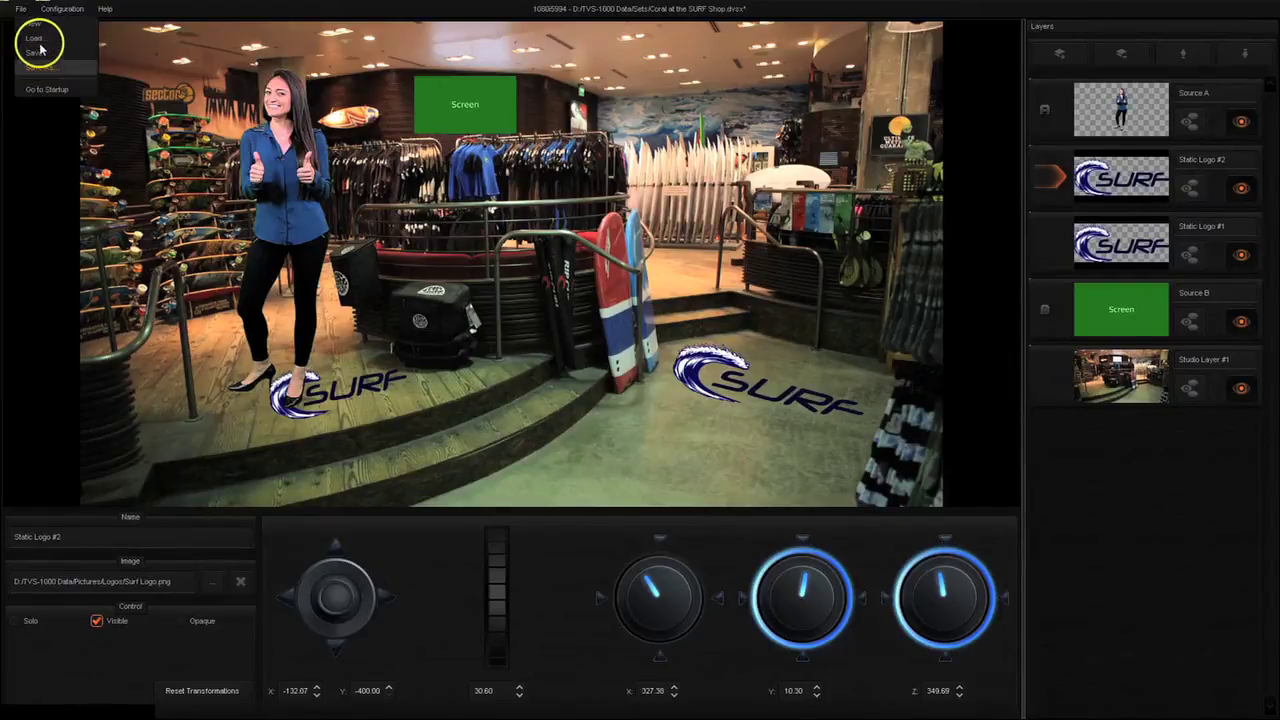